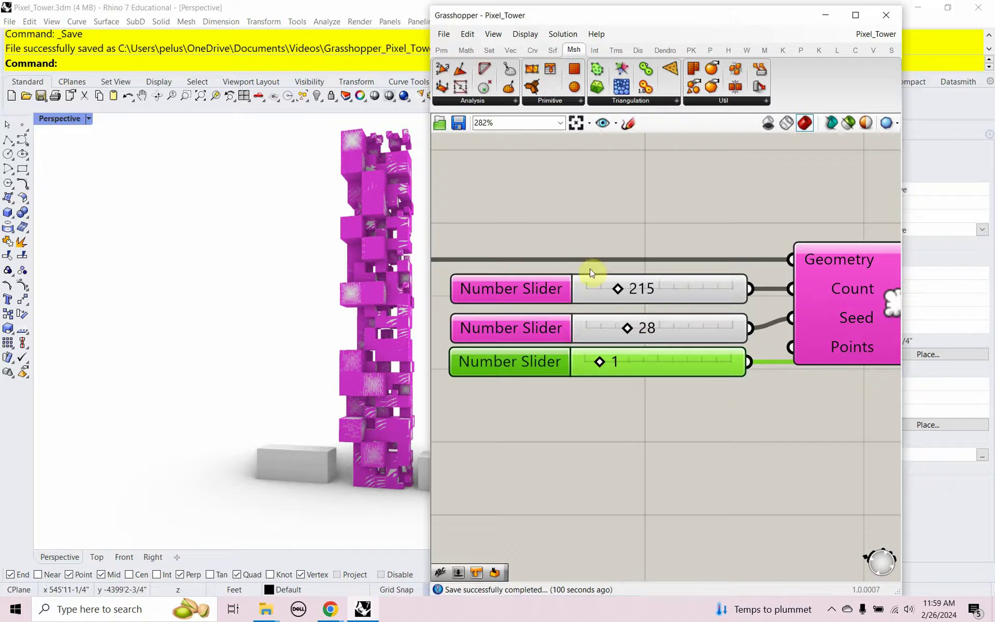
Set the three number sliders feeding the magenta component to 183 for Count, 12 for Seed and 0 for the third.
click(392, 282)
drag(616, 286, 606, 335)
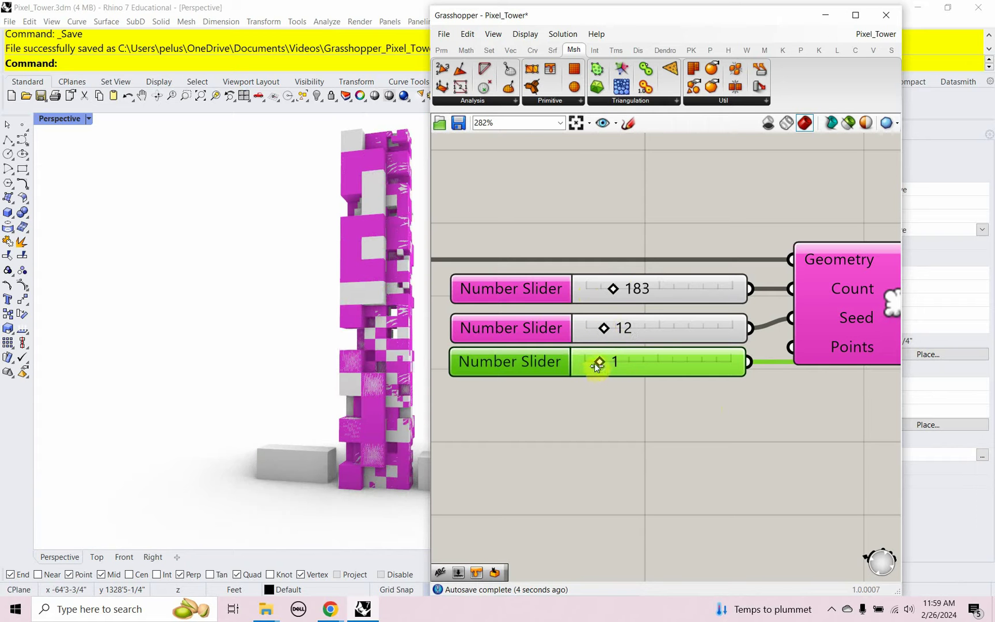
mouse_move(601, 366)
mouse_down()
mouse_move(641, 361)
mouse_move(587, 354)
mouse_up()
Switch to the YouTube channel page in Chrome, subscribe to the channel and turn on all notifications.
key(alt+Tab)
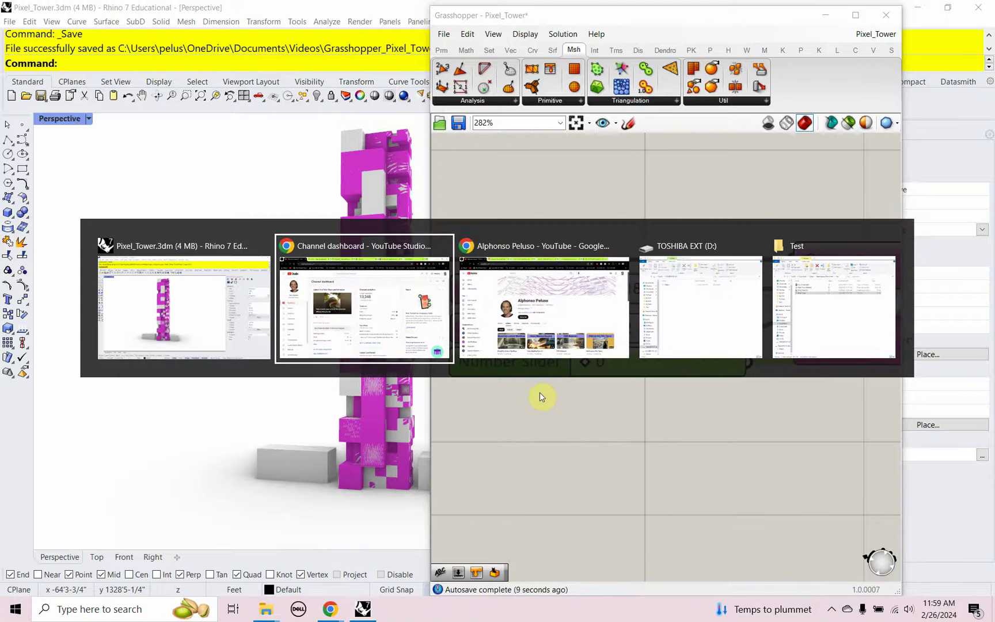
key(alt+Tab)
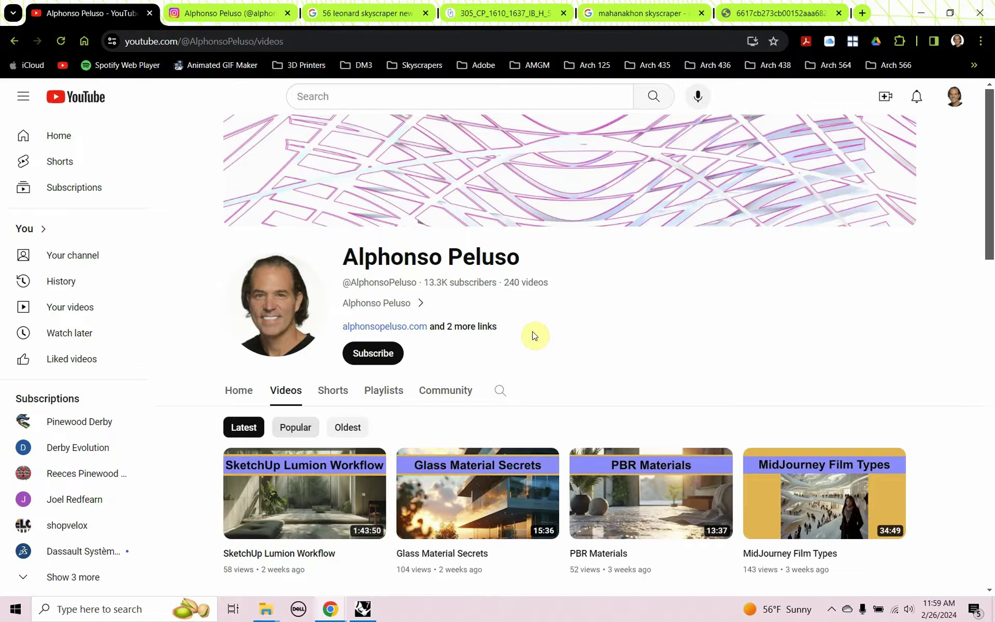
click(378, 360)
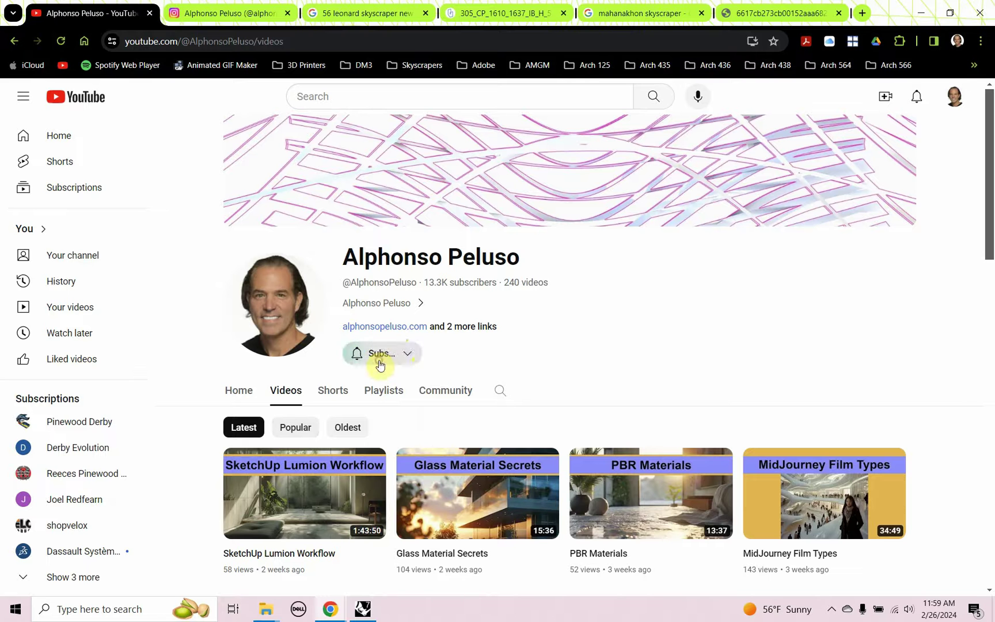
click(428, 355)
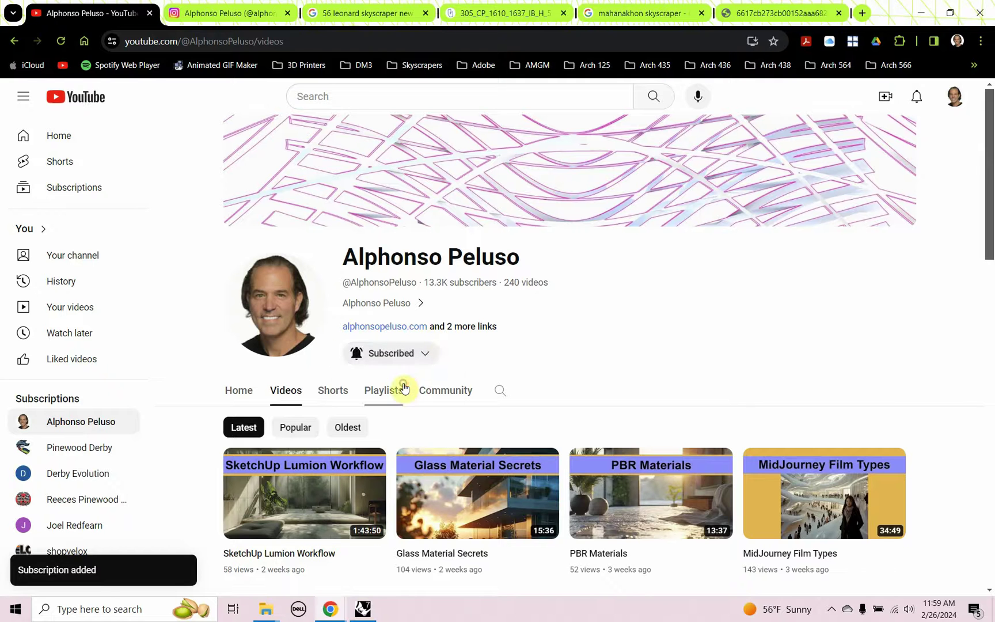
click(404, 387)
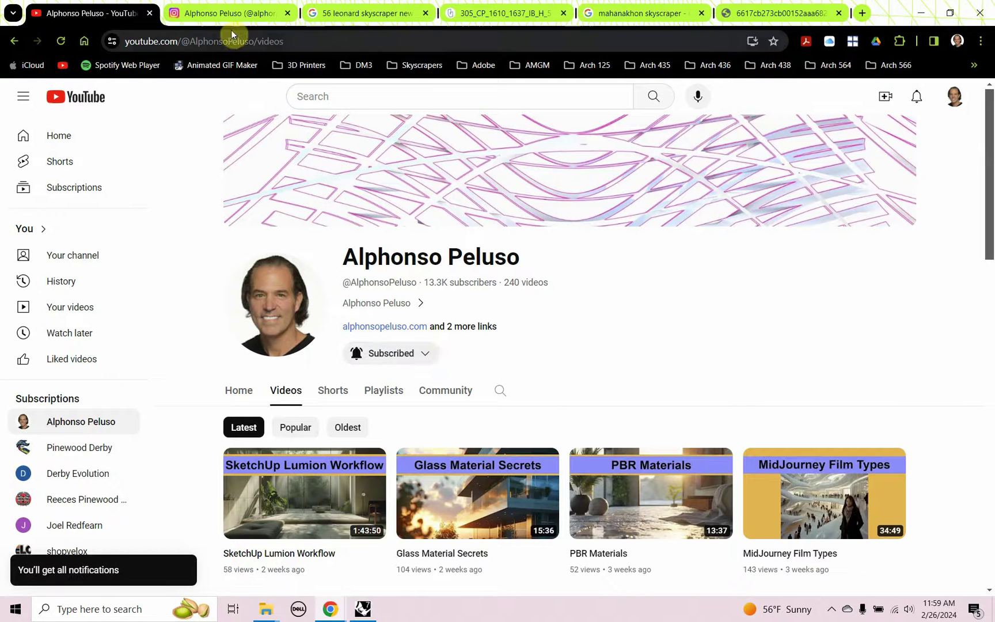
Browse the posts on the Instagram profile and return to its header.
click(224, 14)
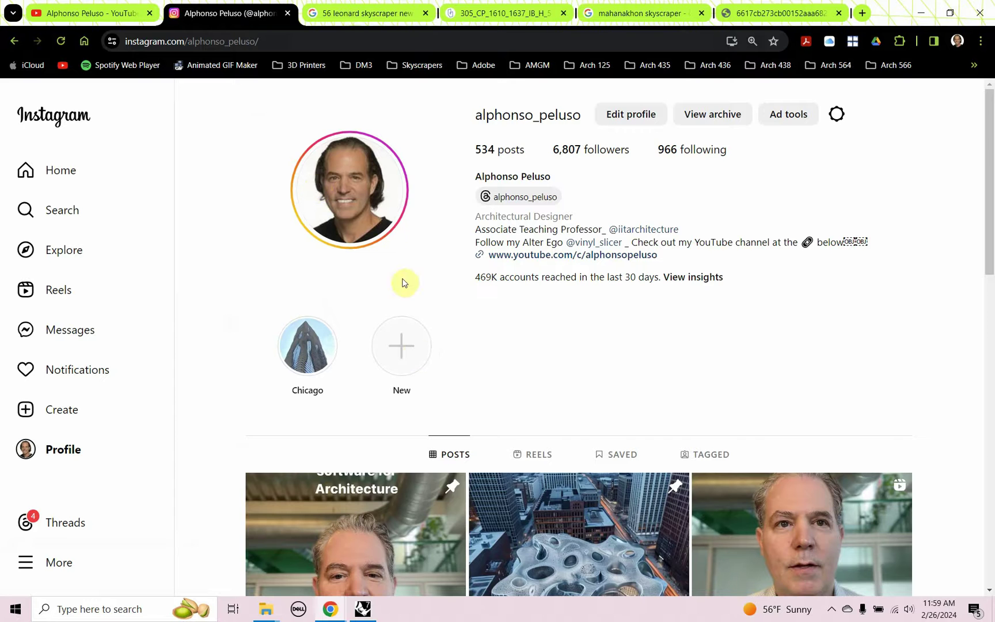
scroll(364, 438, down, 2)
scroll(364, 438, down, 3)
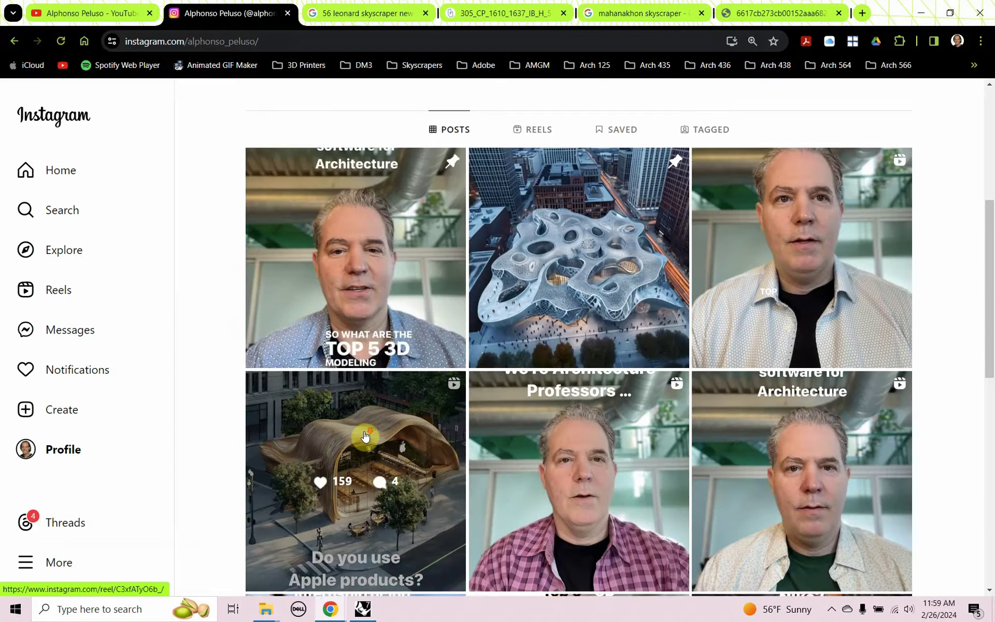
scroll(364, 437, down, 1)
scroll(365, 437, down, 4)
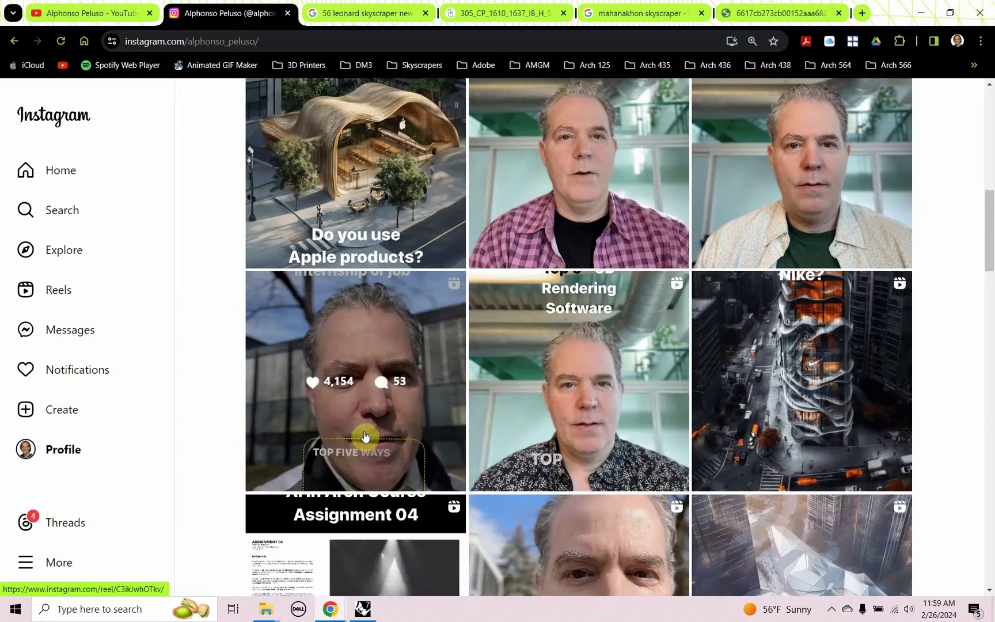
scroll(504, 425, down, 4)
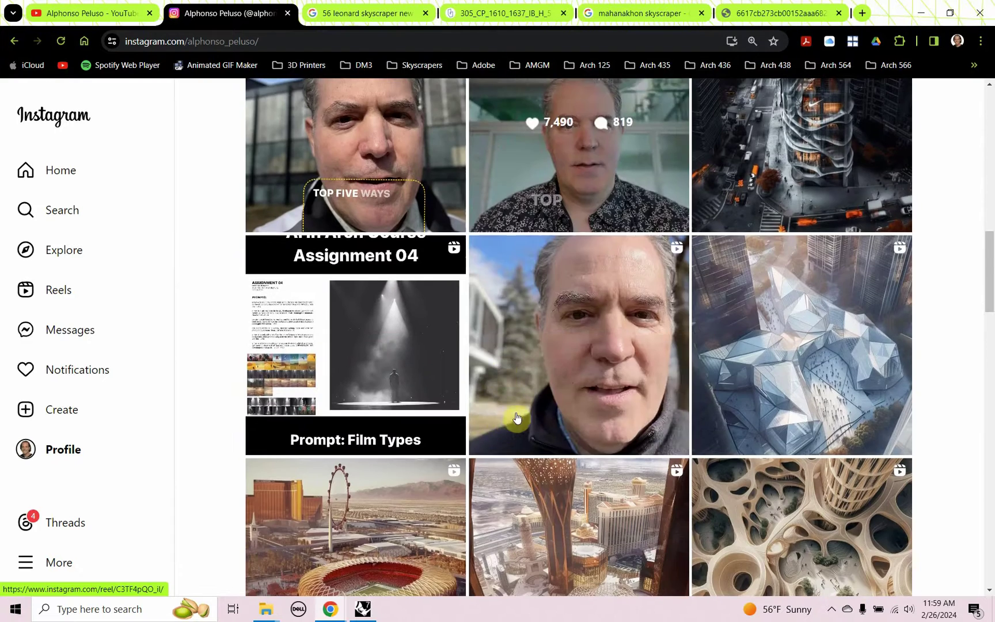
scroll(533, 403, up, 12)
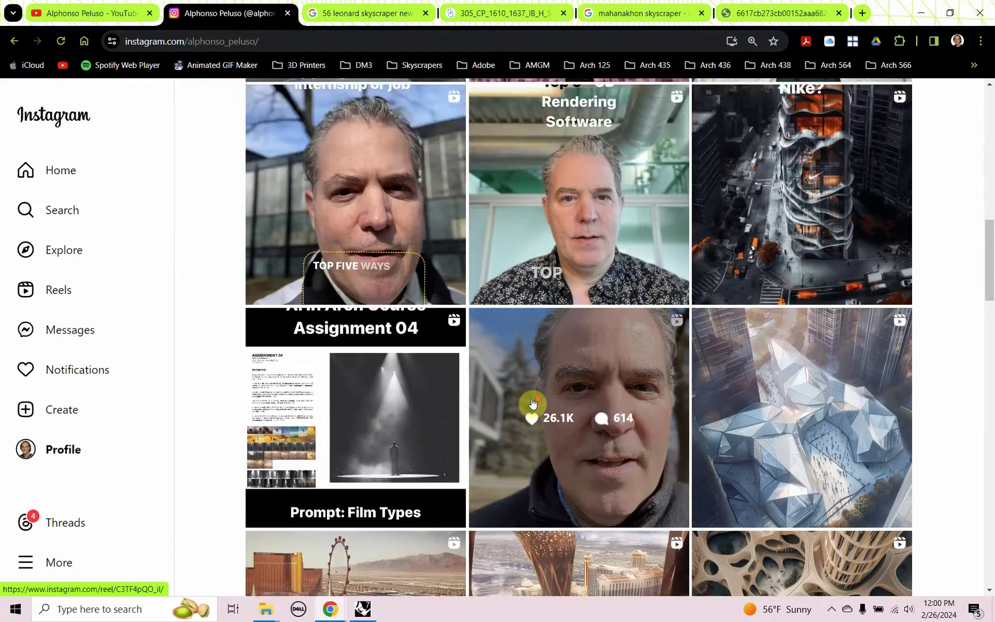
scroll(533, 403, up, 2)
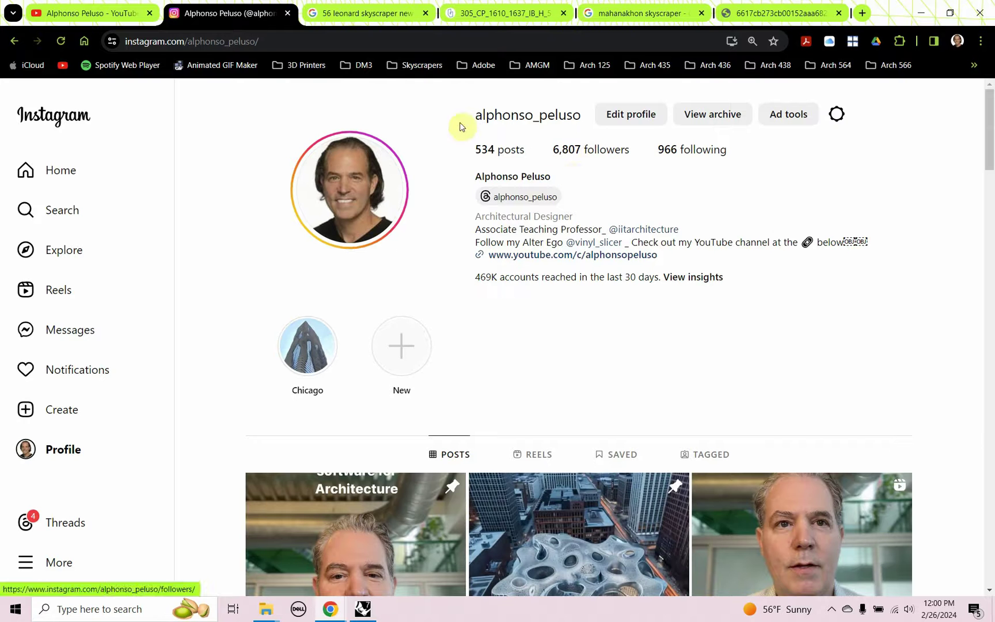
Examine the reference images of the 56 Leonard skyscraper in New York and the Mahanakhon skyscraper.
click(350, 14)
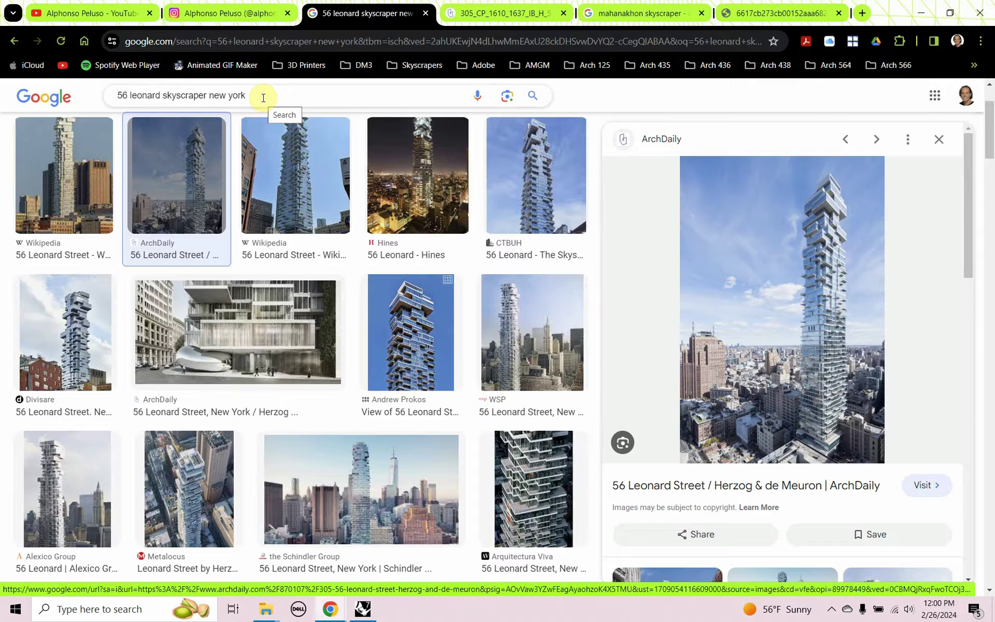
click(464, 15)
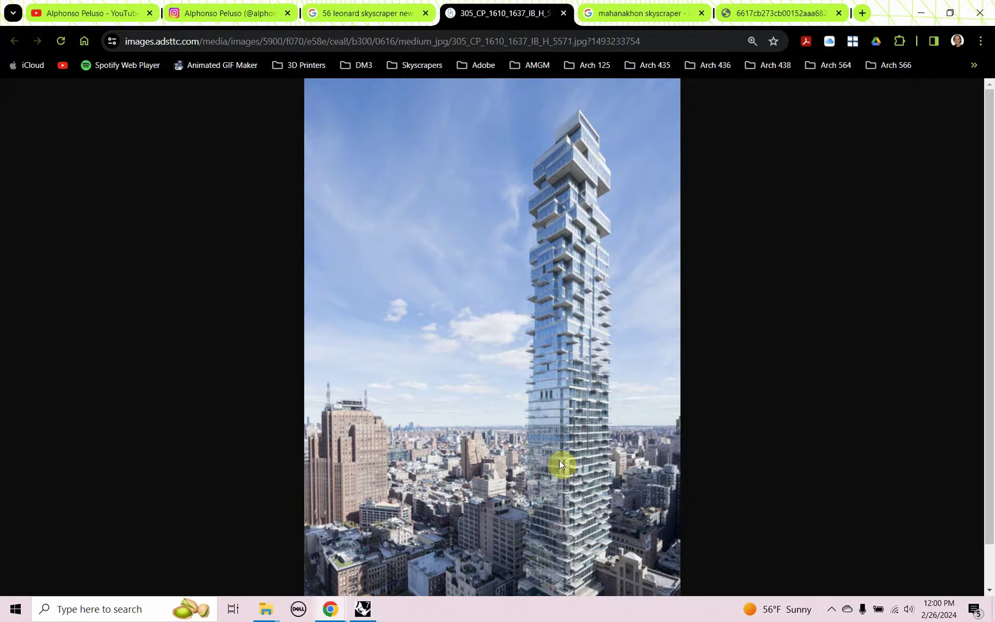
click(611, 19)
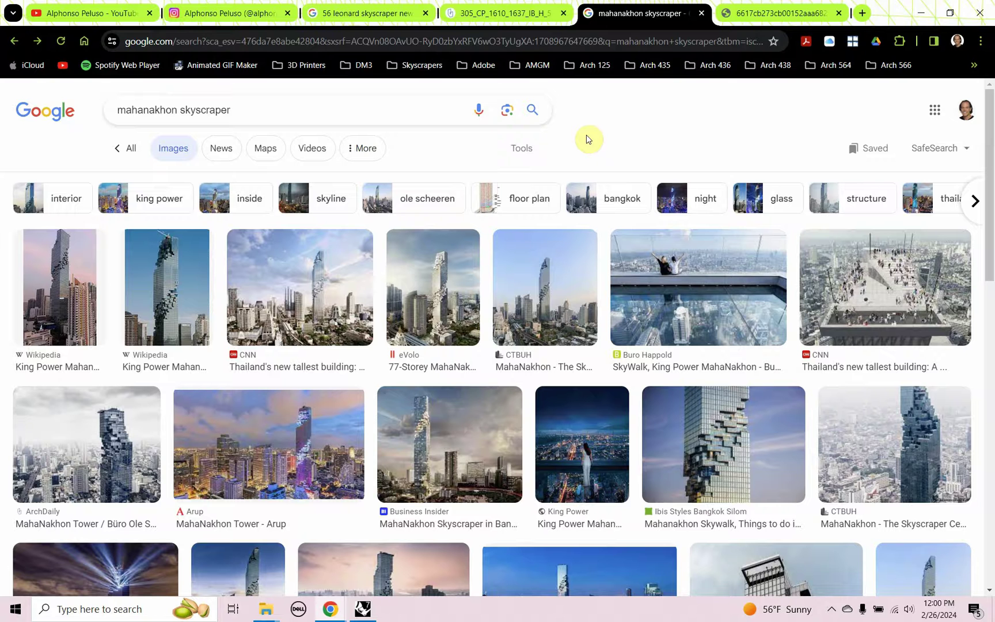
click(762, 20)
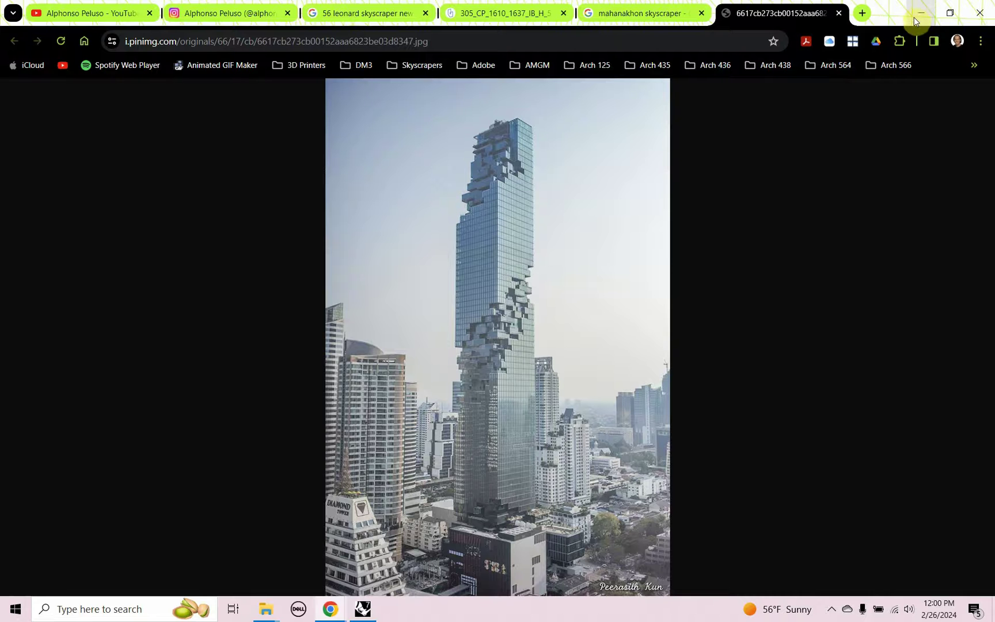
Switch back to Rhino and start a new model from the "Large Objects - Feet, Feet & Inches" template.
key(alt+Tab)
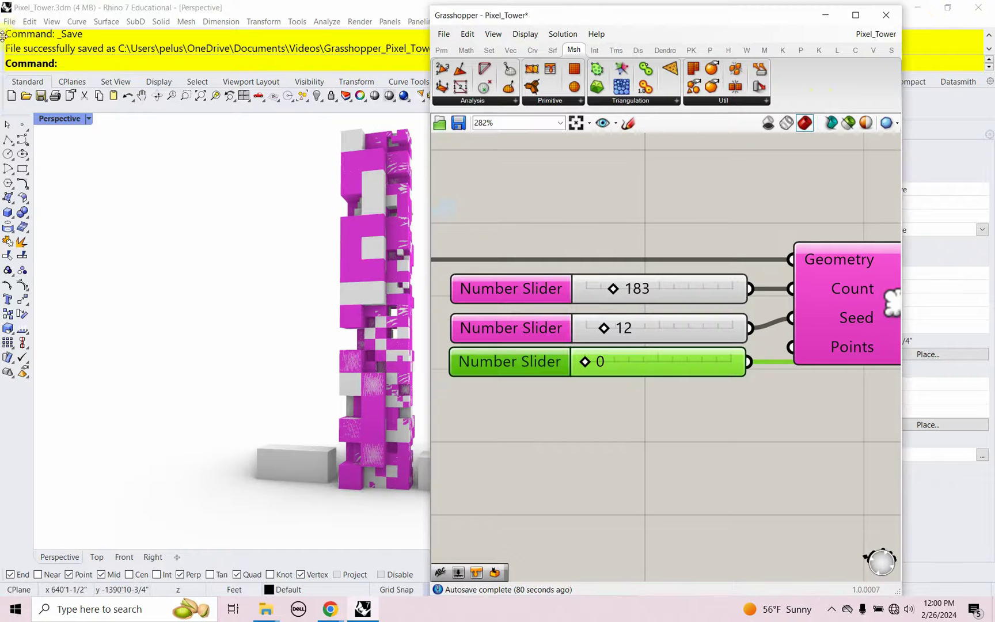
click(9, 22)
click(10, 34)
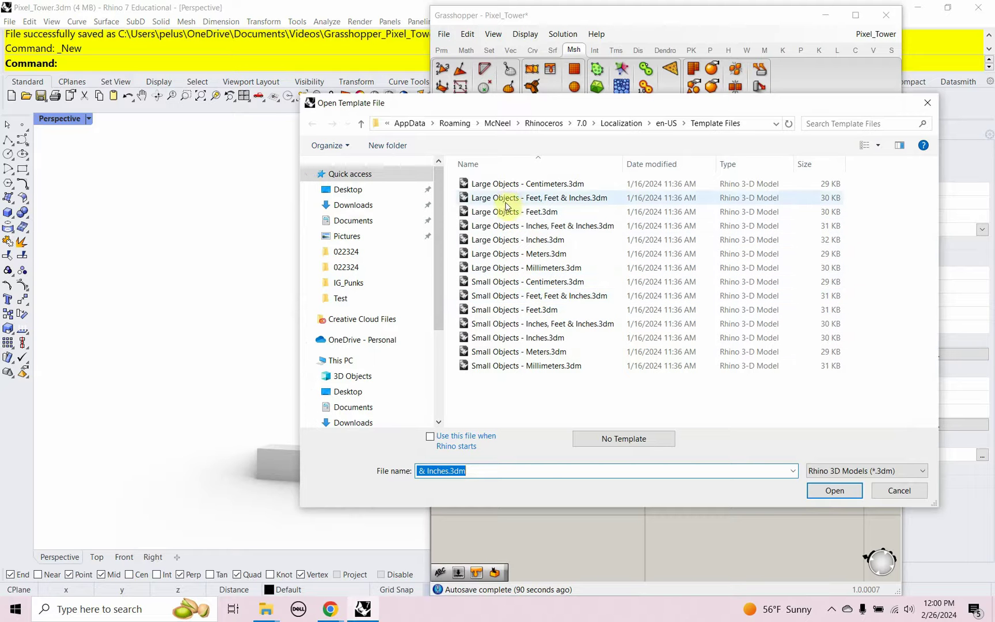
click(506, 197)
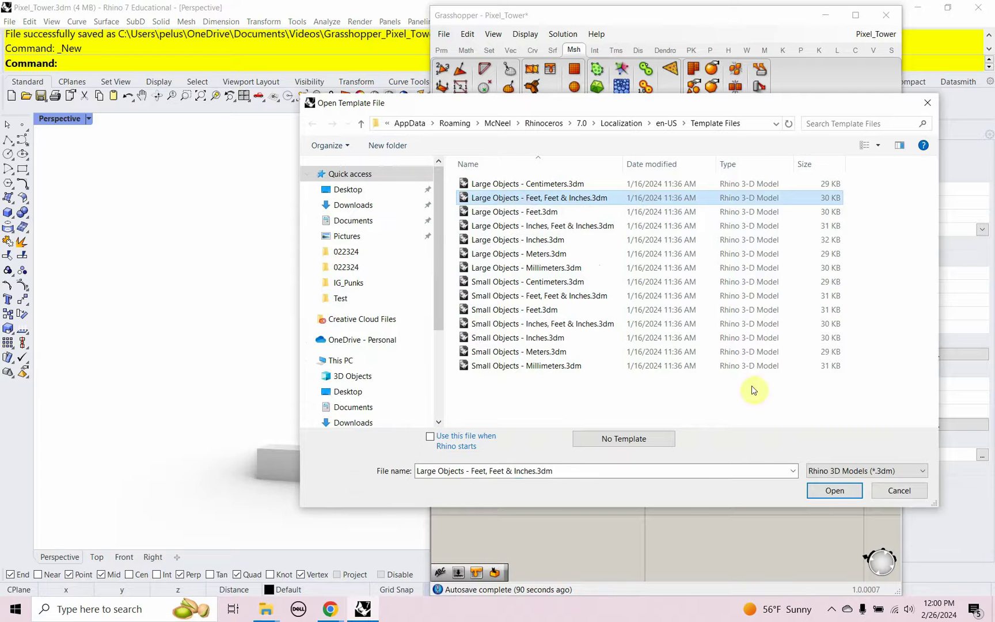
click(831, 489)
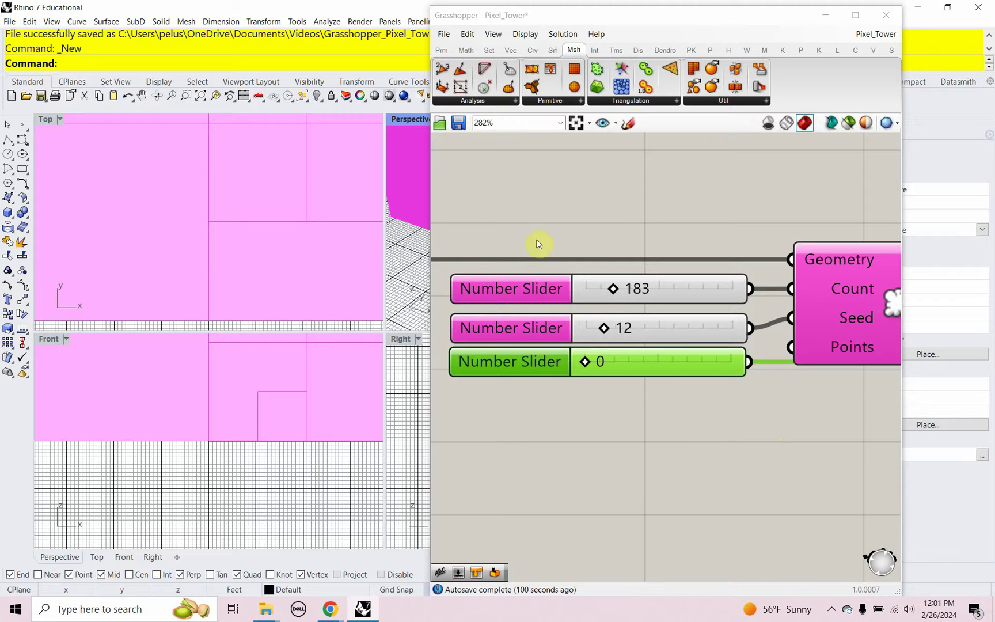
Create a new Grasshopper document and maximize Rhino's Perspective viewport.
click(443, 33)
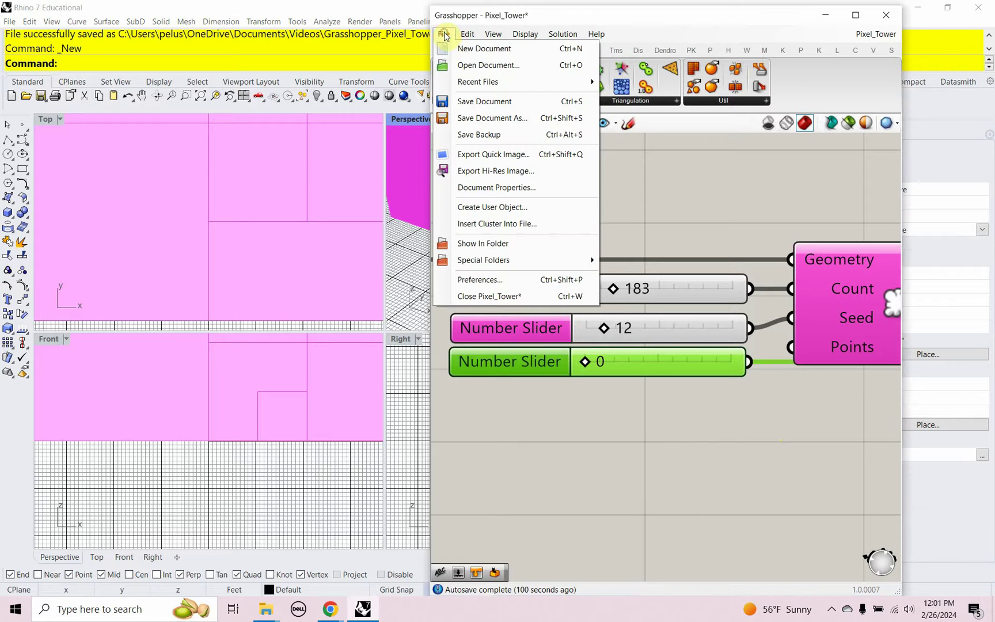
click(452, 47)
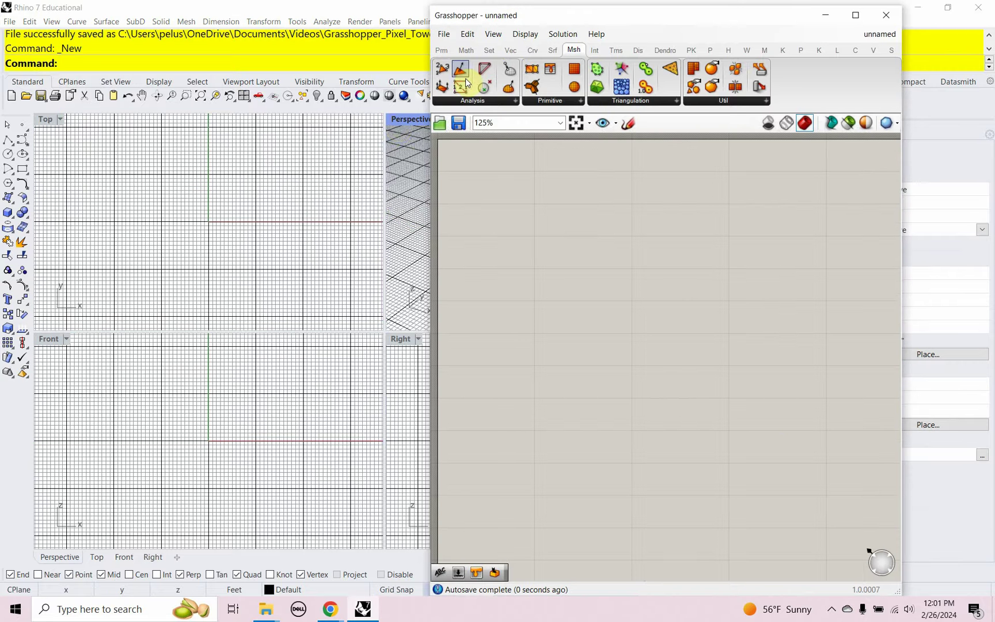
double_click(403, 120)
scroll(249, 282, up, 5)
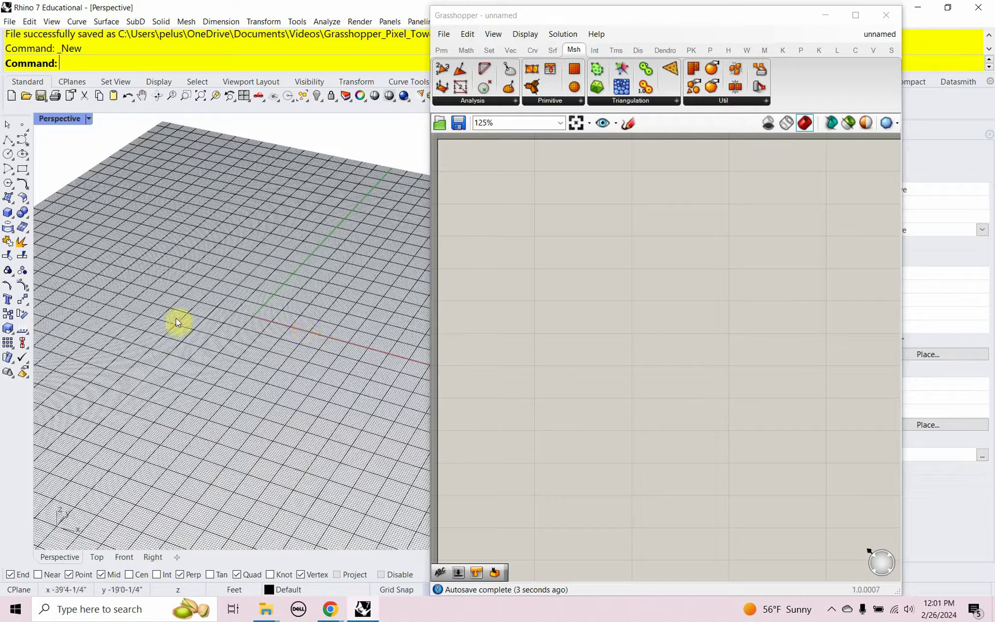
scroll(302, 326, up, 4)
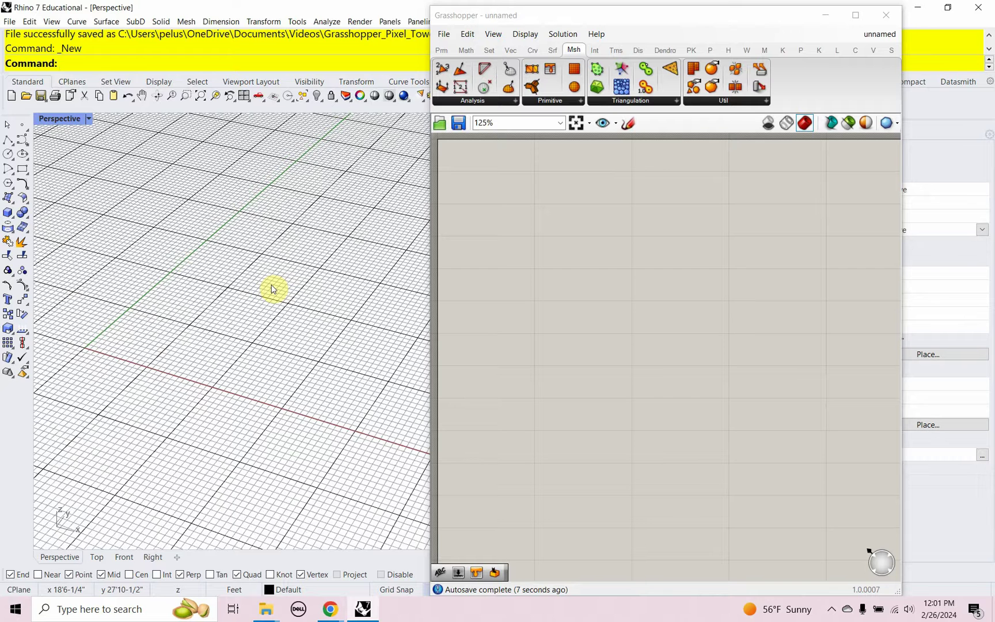
Set the document grid to 10 lines, 10 ft minor spacing, major lines every 10 and 10 ft snap spacing.
text(Doc)
key(Return)
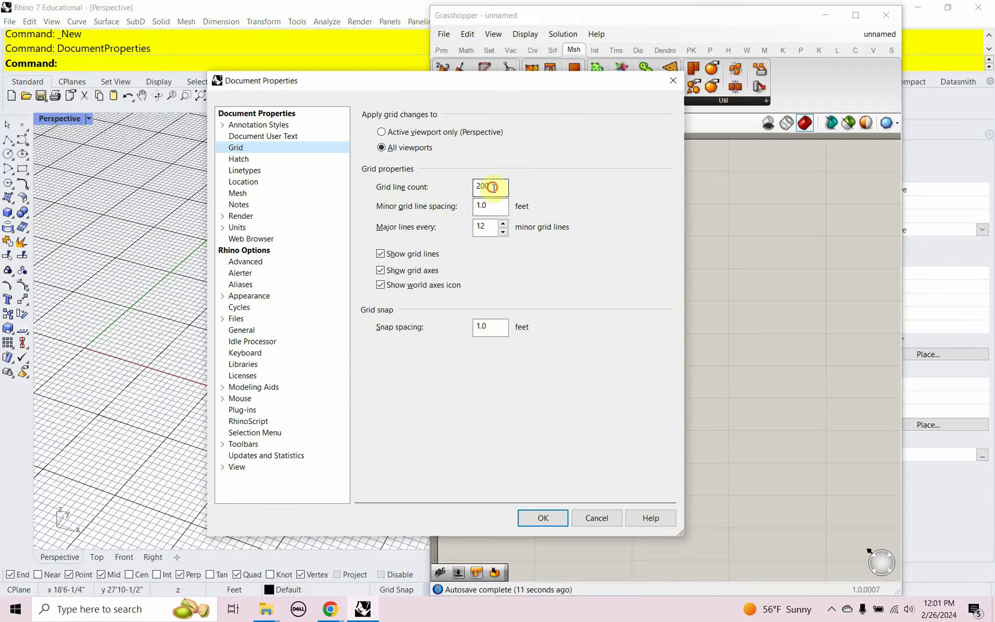
drag(492, 187, 476, 206)
text(1010)
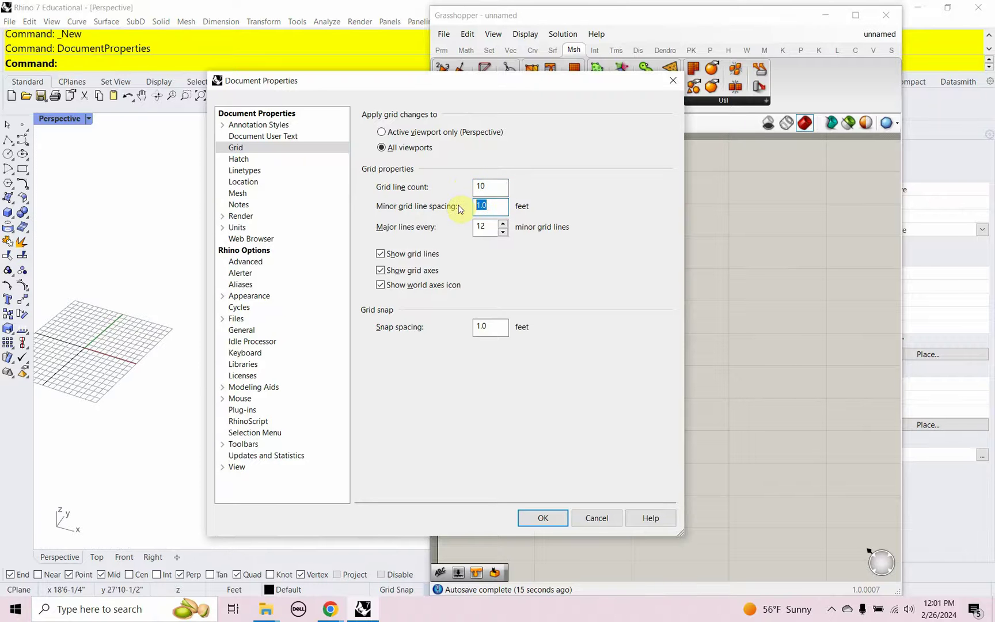
drag(489, 227, 455, 225)
text(10)
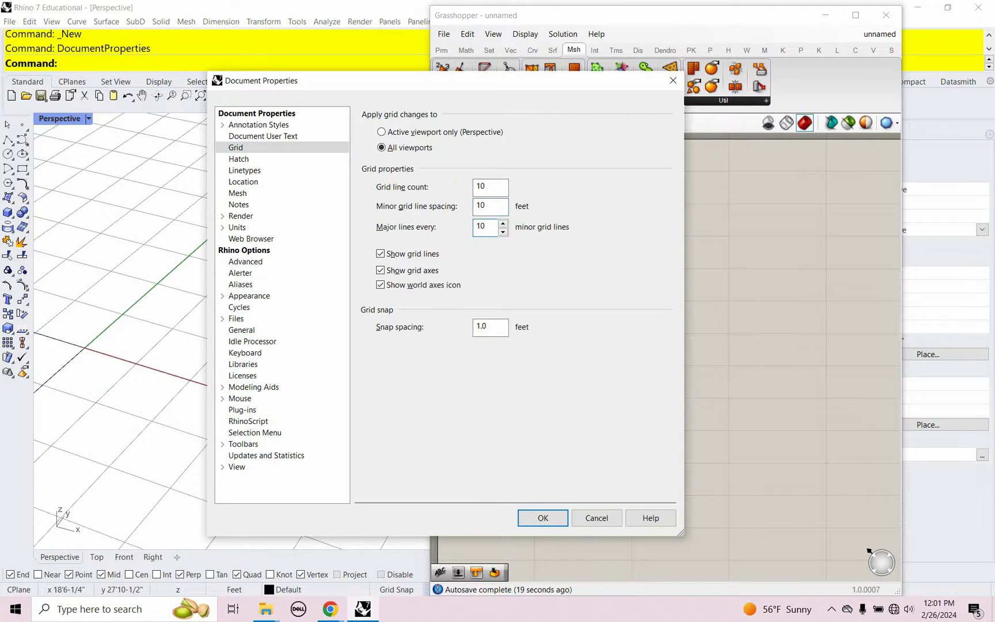
drag(493, 327, 462, 326)
text(10)
click(543, 516)
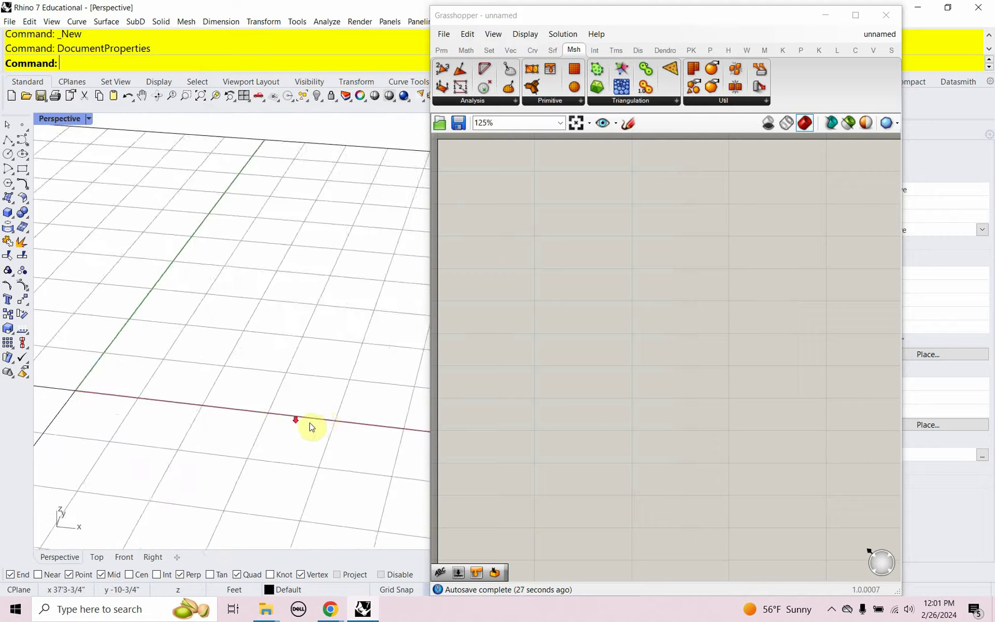
Place a Box 2Pt component on the empty Grasshopper canvas.
scroll(288, 431, down, 3)
scroll(268, 433, up, 2)
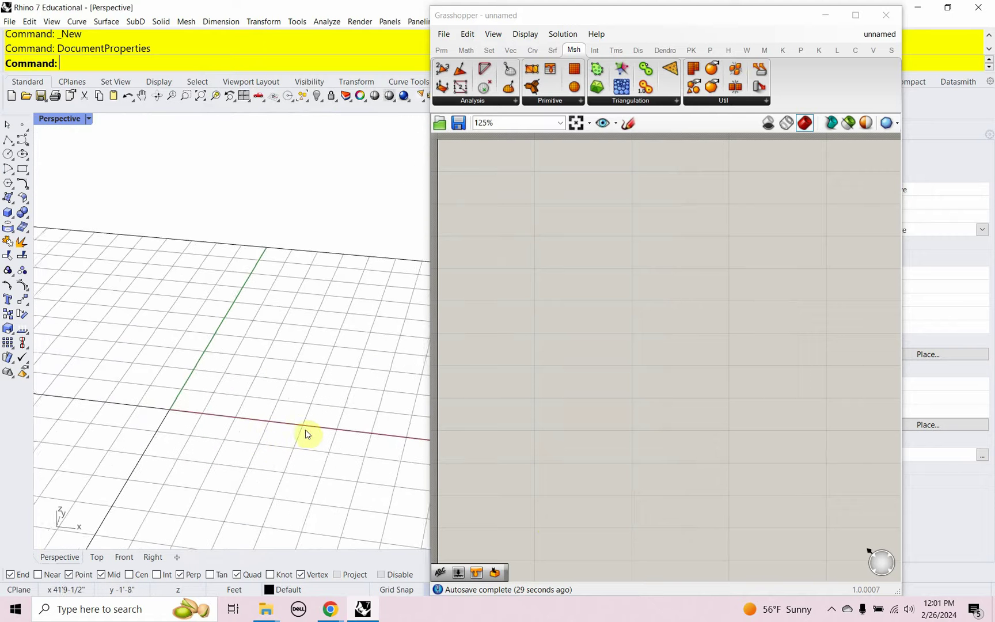
shift+right_drag(307, 435, 269, 417)
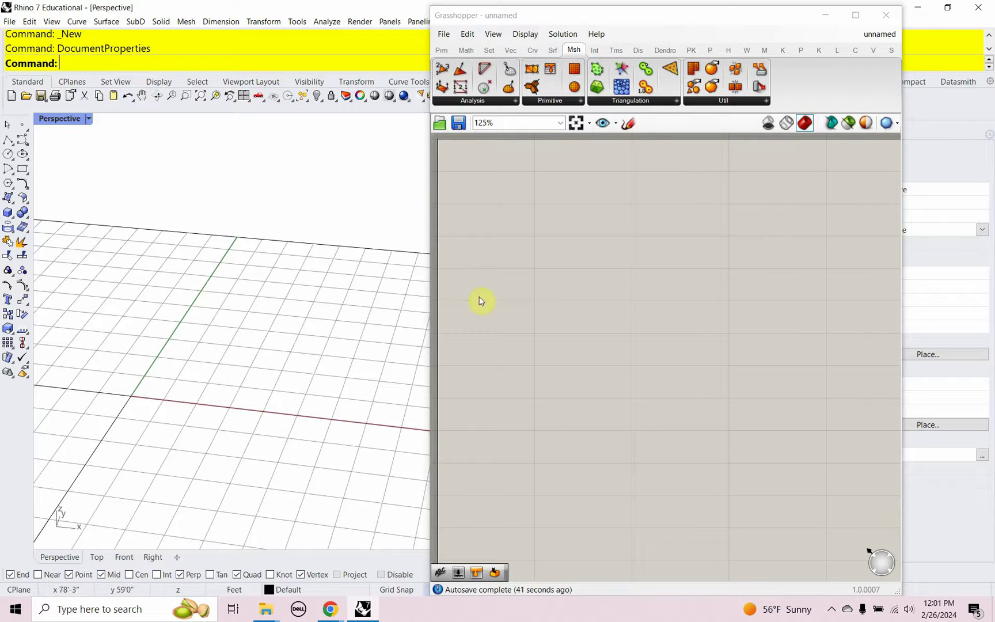
double_click(518, 252)
text(box)
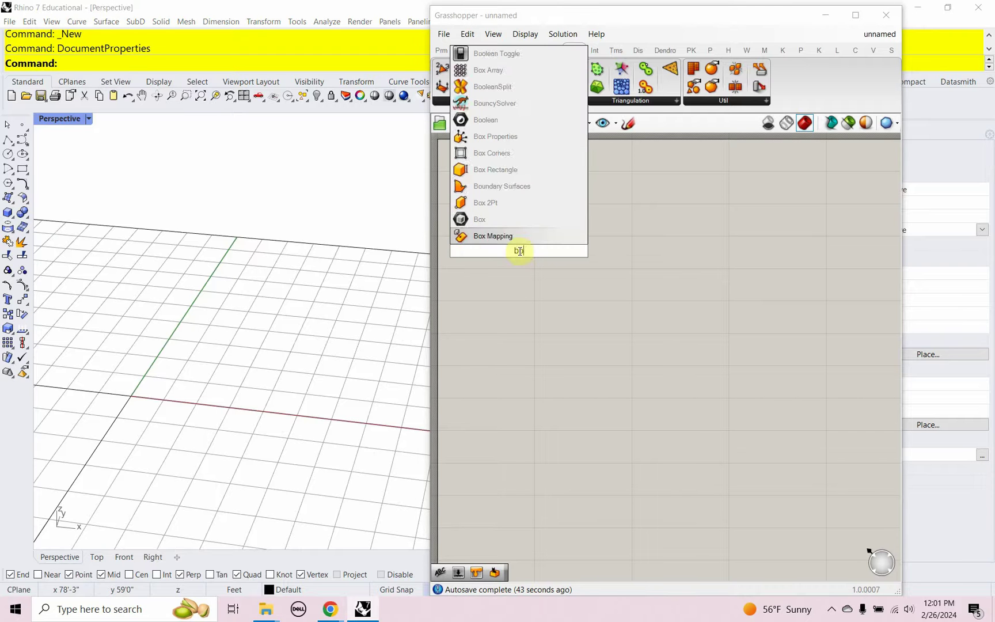
click(508, 223)
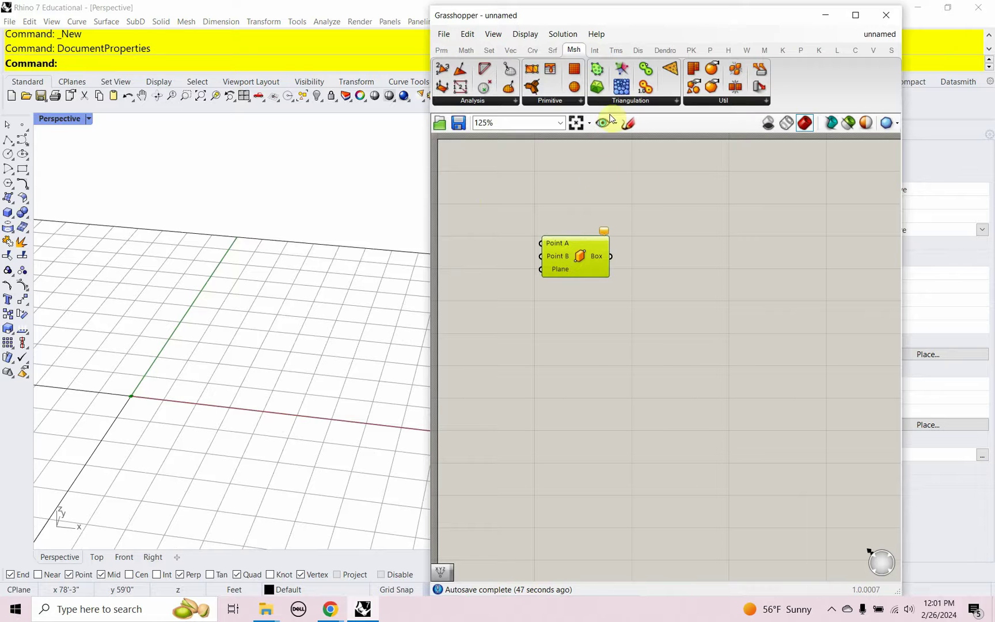
Add the Bifocals component above the canvas sheet so components are labelled with their names.
click(441, 50)
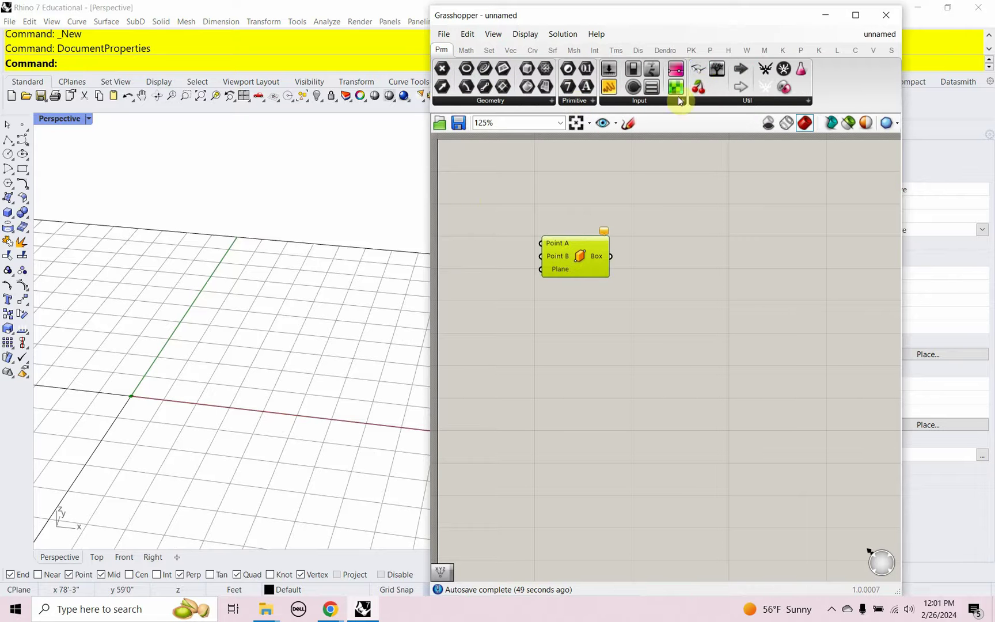
drag(612, 166, 607, 164)
right_drag(607, 164, 650, 222)
drag(649, 221, 652, 159)
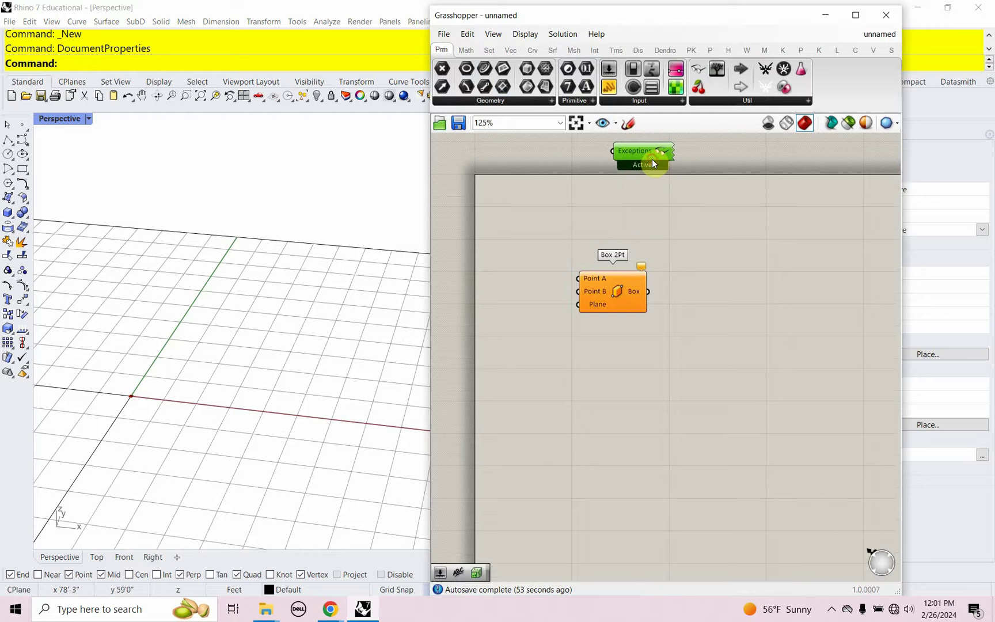
drag(603, 264, 633, 245)
scroll(647, 248, up, 3)
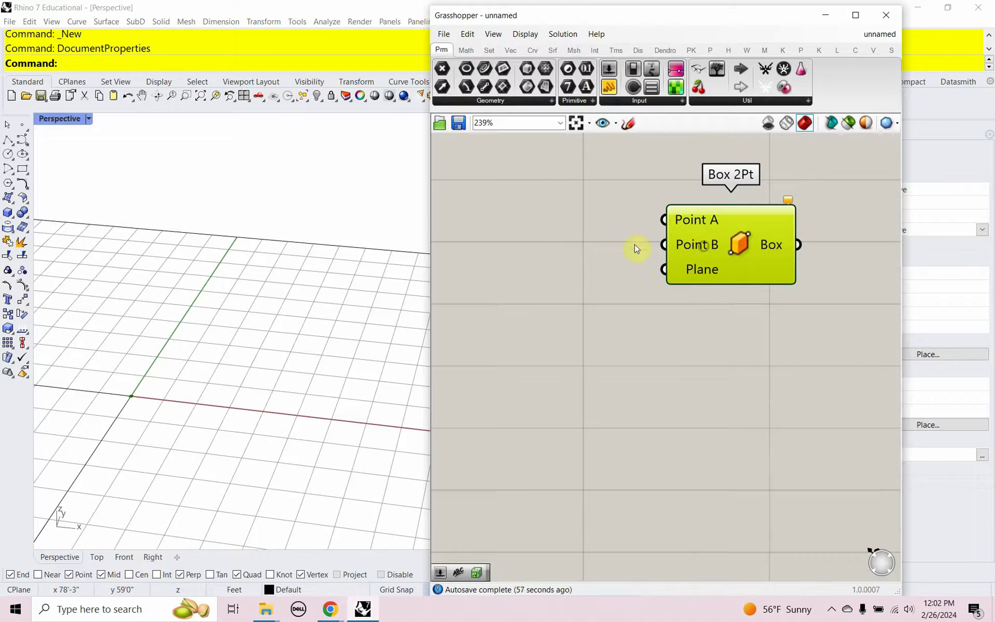
Add a number slider set to 100 beside the Box 2Pt component and spread the two apart.
double_click(545, 236)
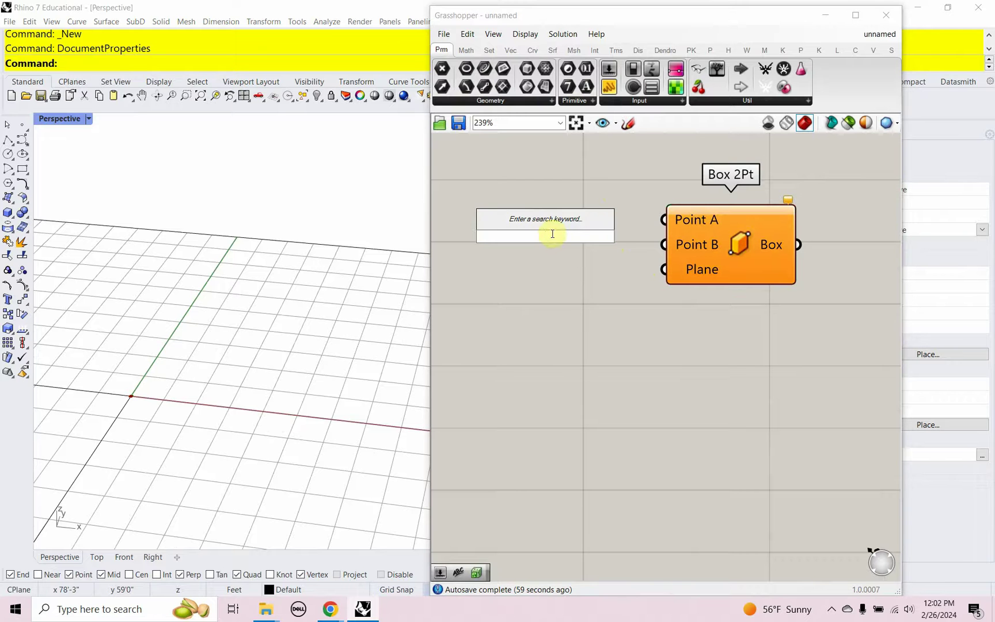
text(100)
key(Return)
drag(553, 237, 524, 229)
drag(591, 232, 517, 226)
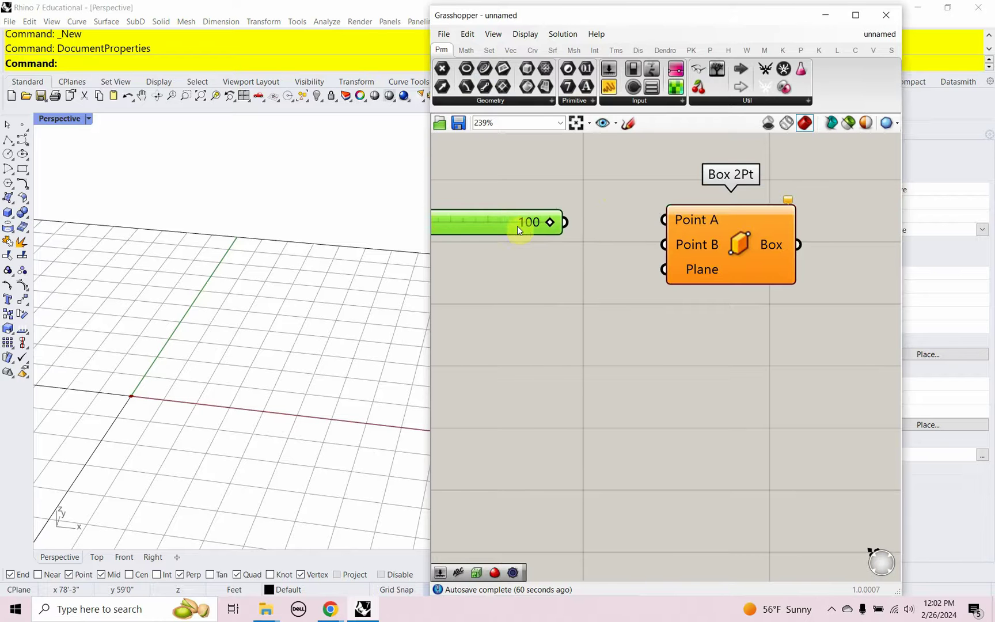
drag(739, 253, 812, 262)
Add a Construct Point component and connect its Point output to Point A of Box 2Pt.
scroll(810, 262, down, 3)
double_click(663, 269)
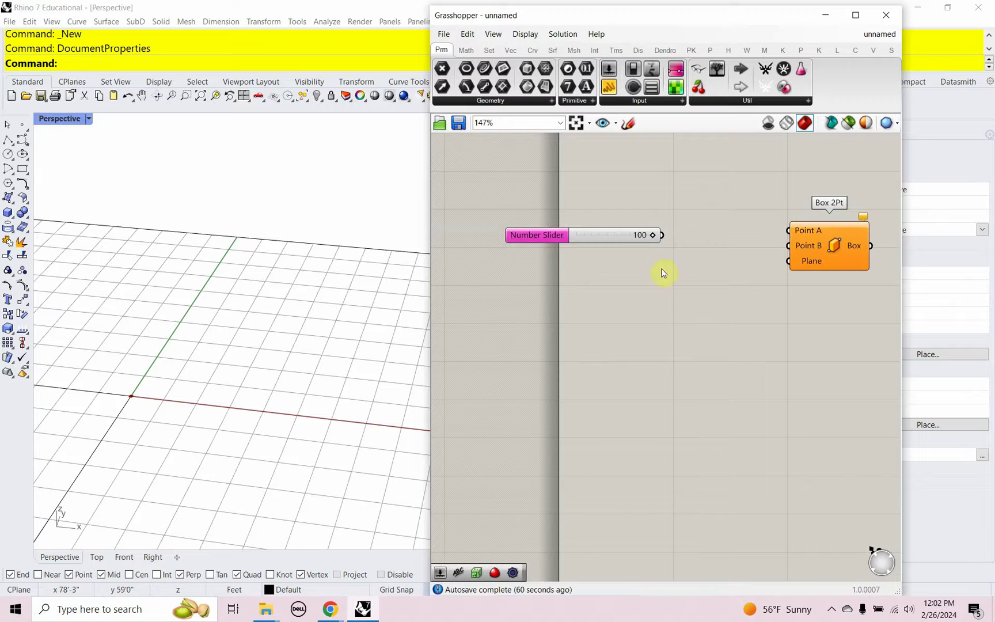
text(cons)
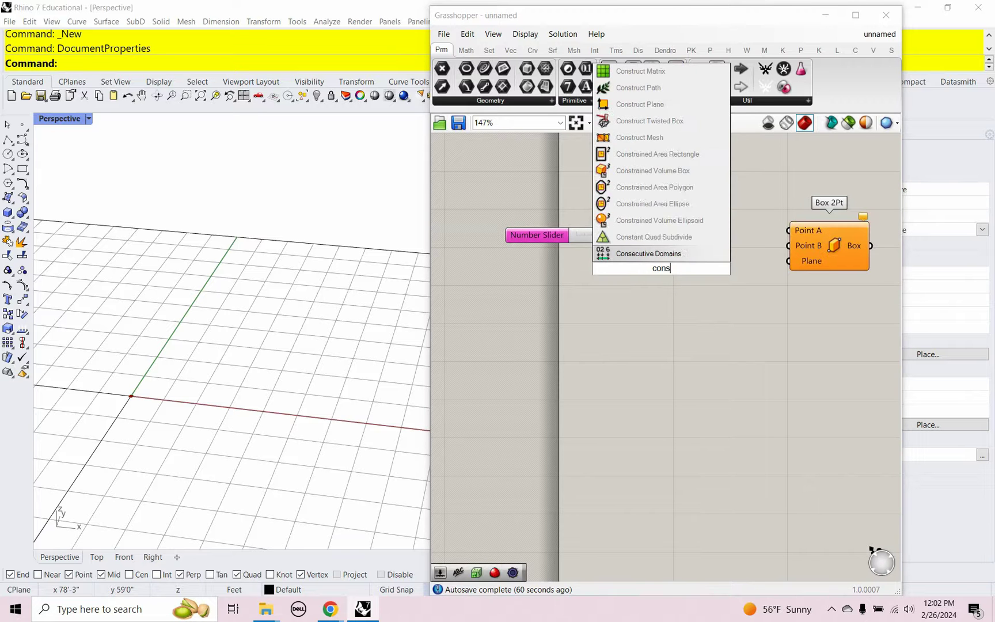
text(truct)
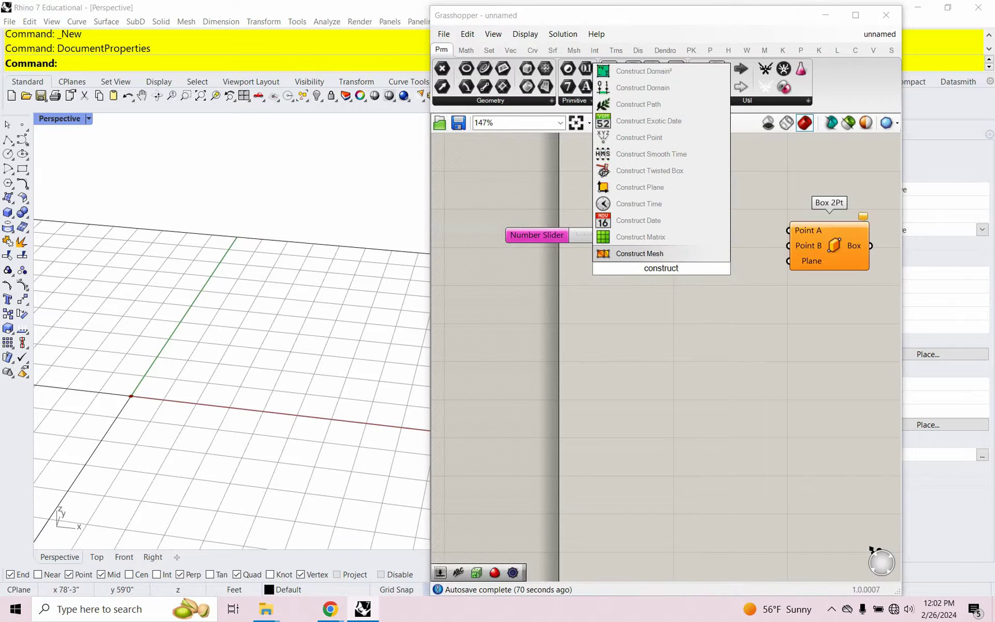
click(632, 138)
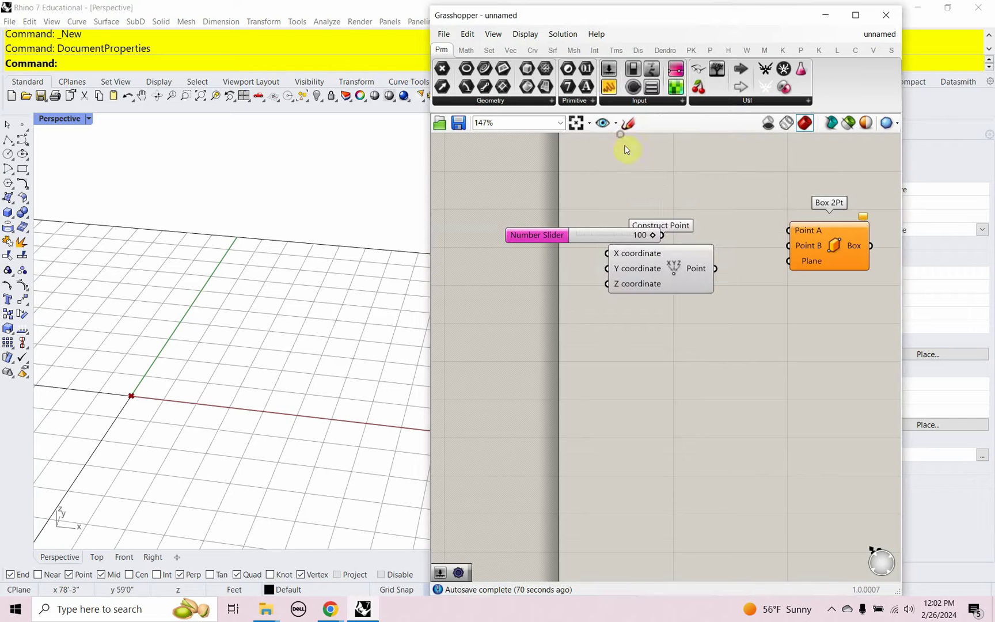
drag(692, 284, 788, 230)
drag(740, 242, 738, 236)
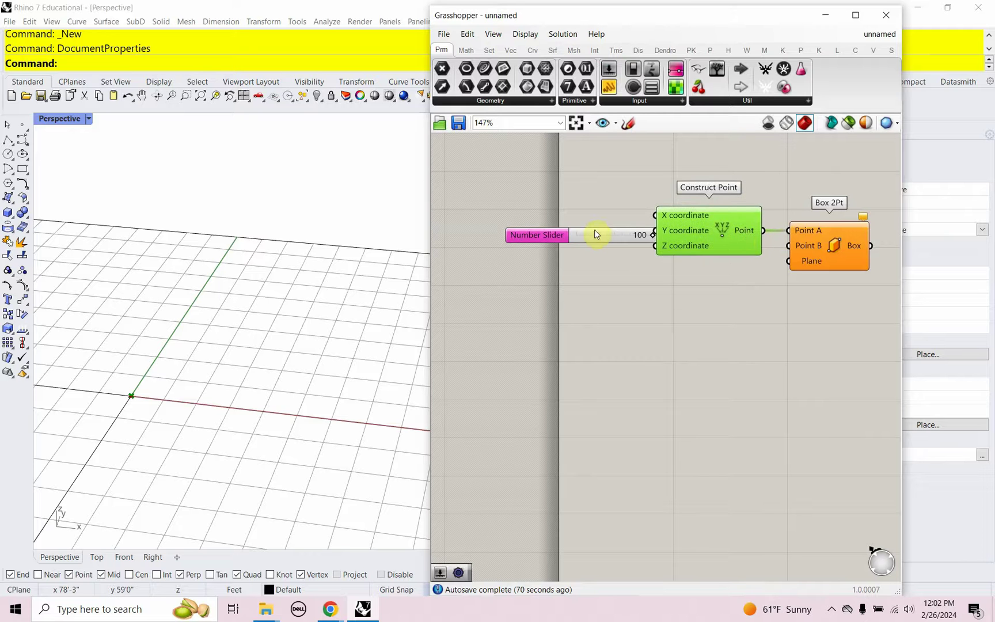
Duplicate Construct Point below the first, feed the copy into Point B and connect the 100 slider to its X coordinate.
drag(594, 233, 544, 310)
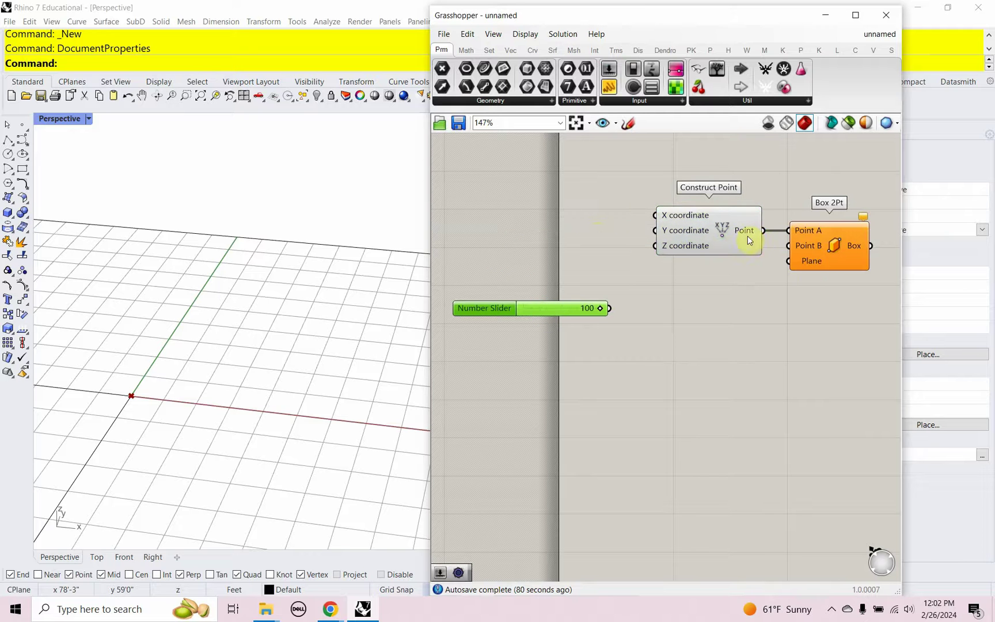
alt+drag(747, 236, 789, 246)
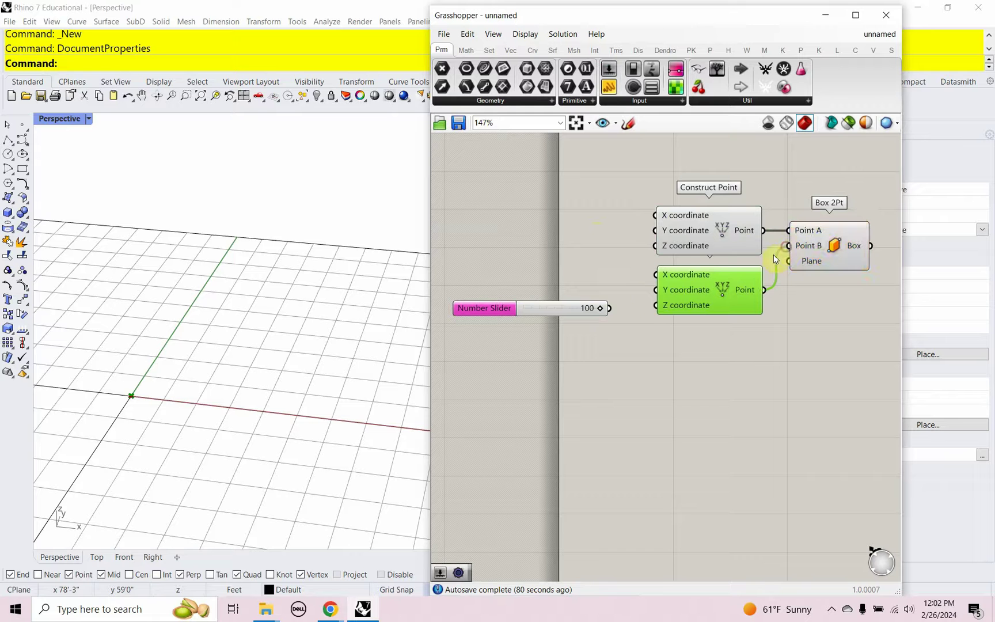
drag(612, 309, 656, 276)
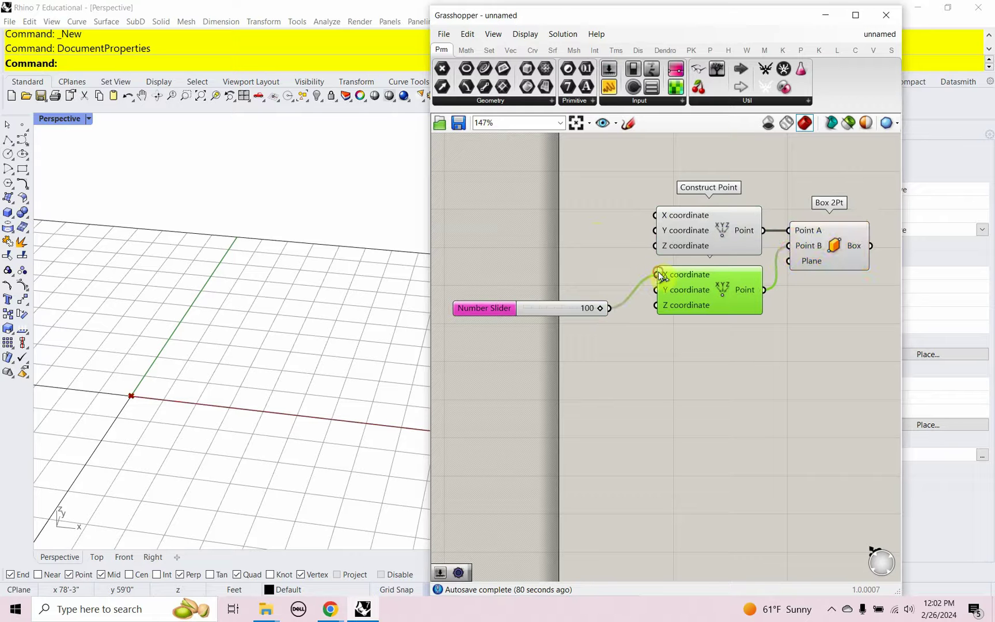
Duplicate the slider, connect the copy to the second point's Y coordinate and set it to 50.
drag(551, 310, 656, 291)
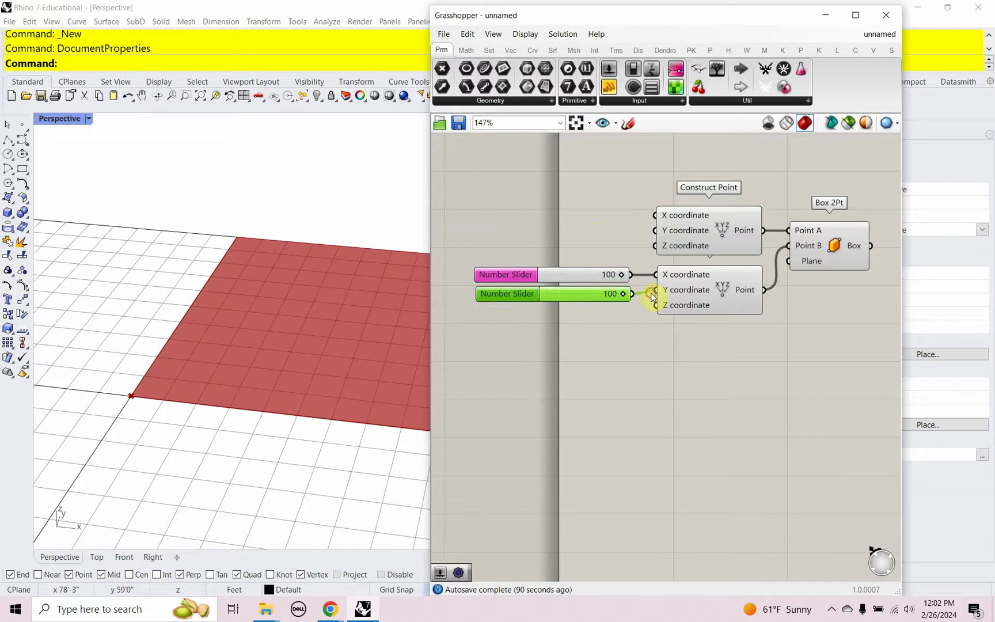
double_click(594, 291)
text(50)
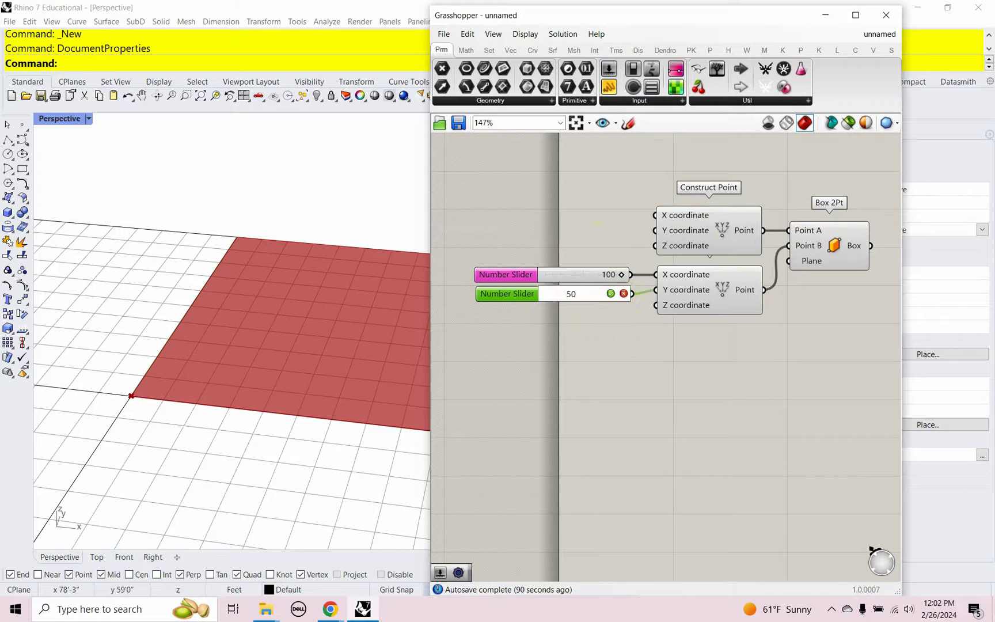
click(609, 293)
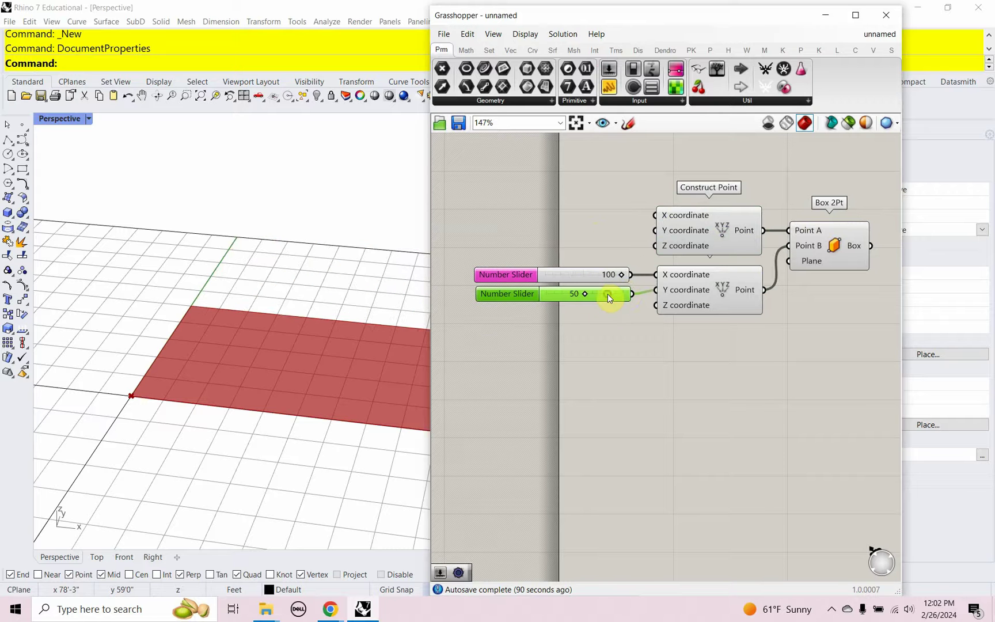
Add a number slider set to 800 for the second point's Z coordinate and line up the three sliders.
double_click(595, 323)
text(800)
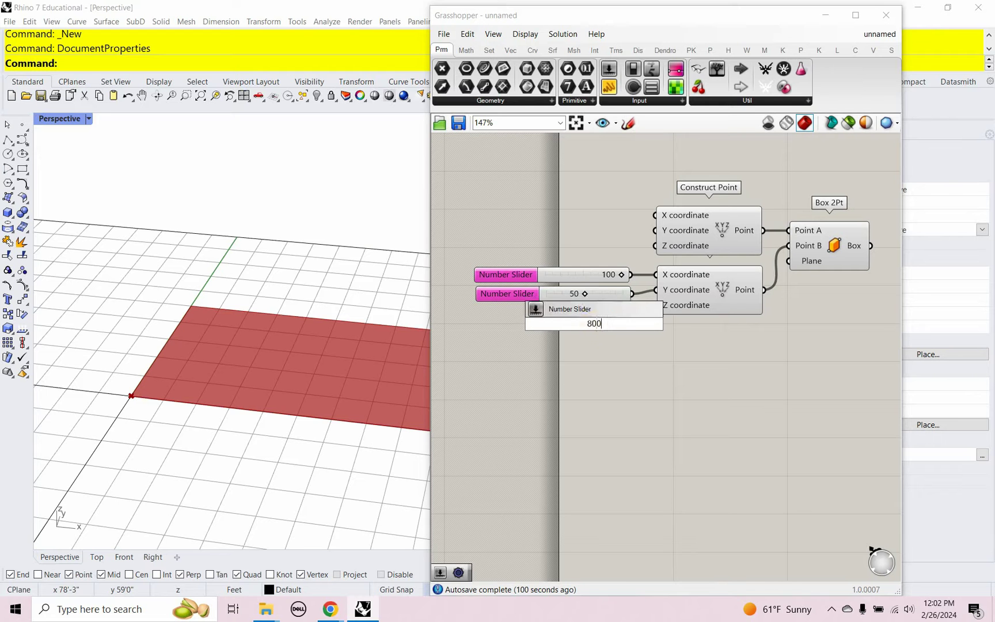
key(Return)
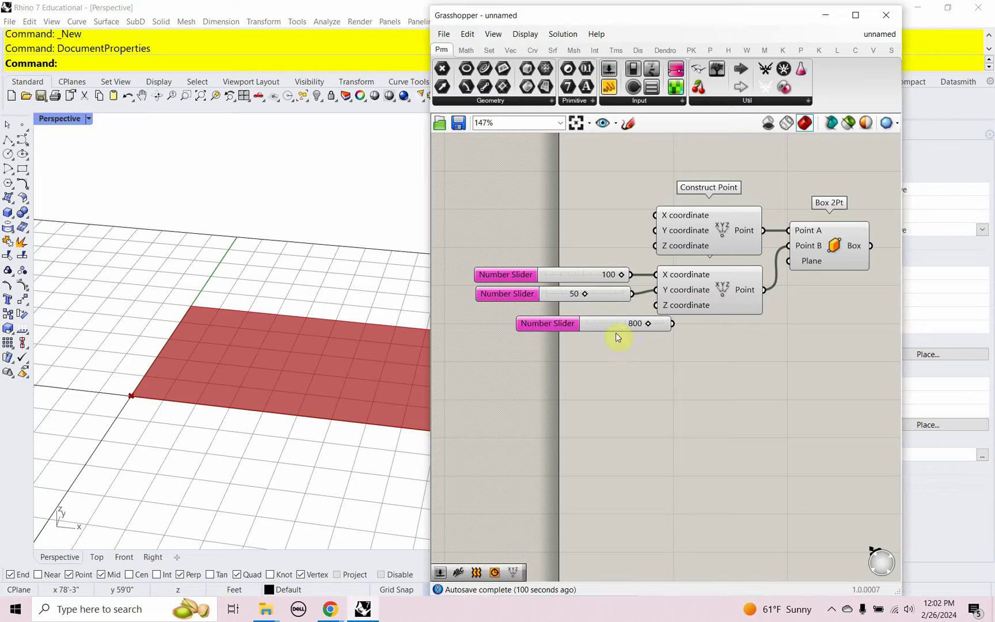
drag(615, 327, 655, 305)
drag(582, 330, 534, 242)
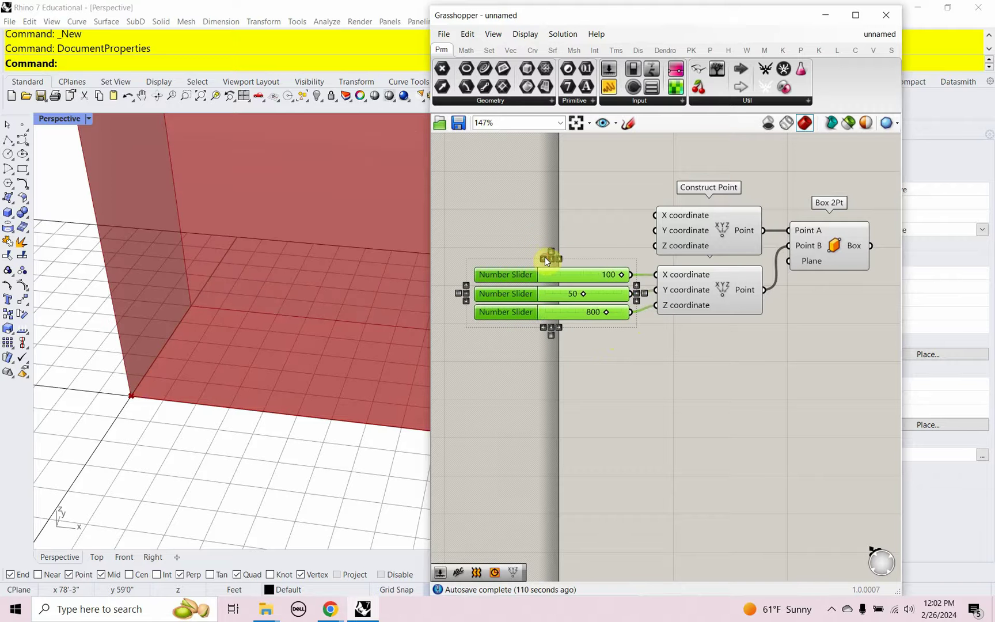
Move the sliders, both Construct Point components and Box 2Pt together fully onto the canvas sheet.
scroll(690, 360, down, 3)
drag(769, 385, 575, 249)
drag(634, 323, 699, 310)
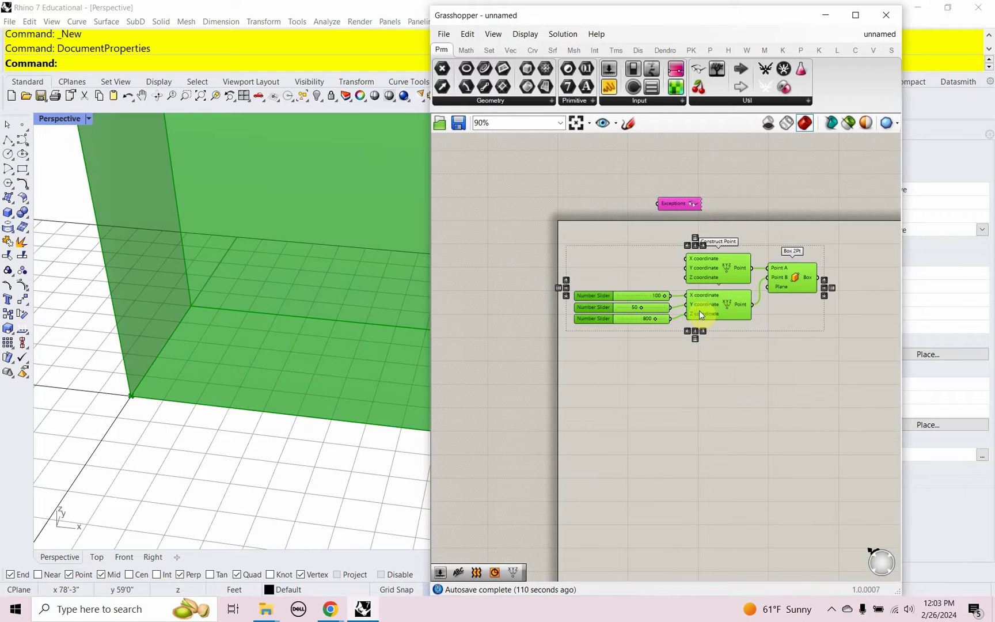
click(691, 353)
Frame the full tower box in the Perspective viewport and add a Populate Geometry component beside Box 2Pt.
scroll(335, 367, down, 10)
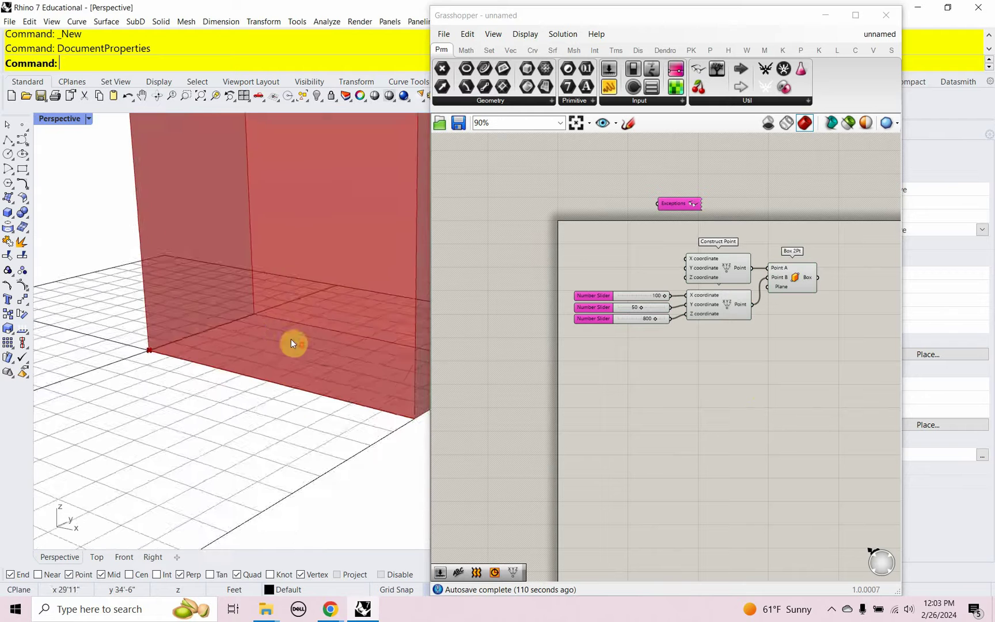
scroll(329, 271, up, 3)
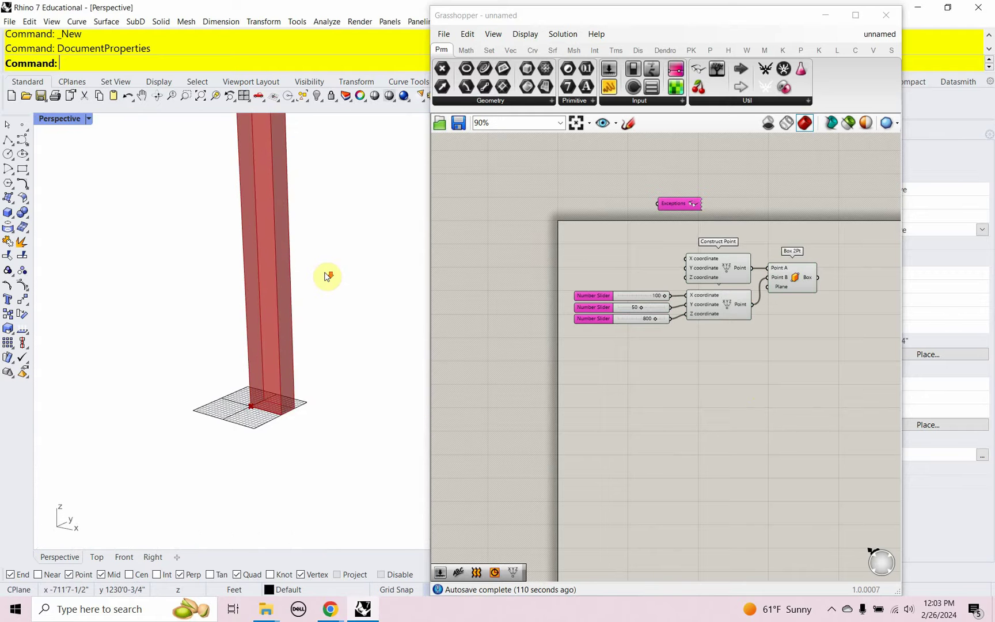
shift+right_drag(327, 273, 348, 347)
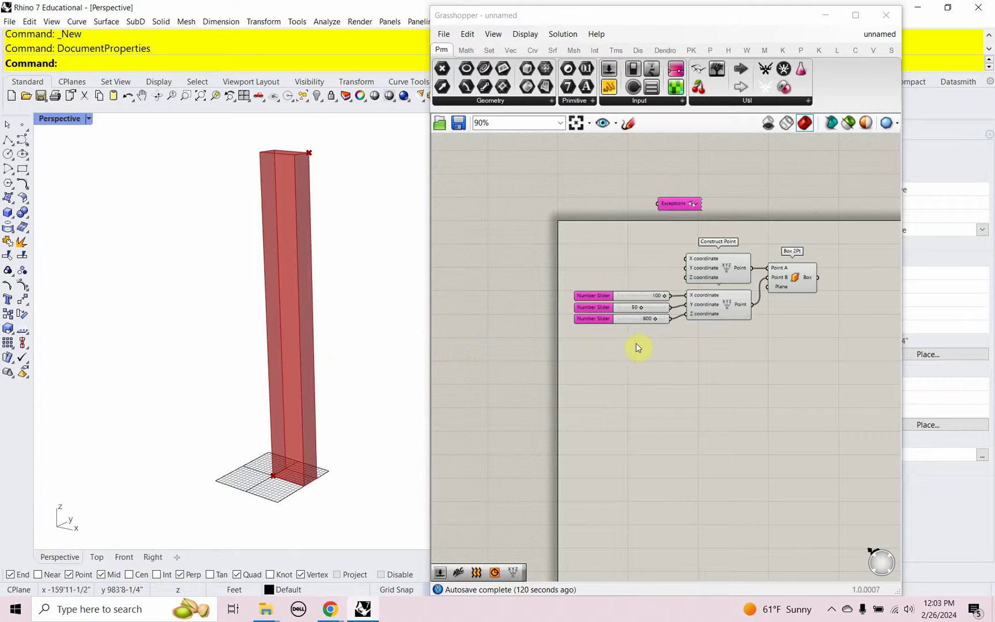
right_drag(805, 340, 653, 343)
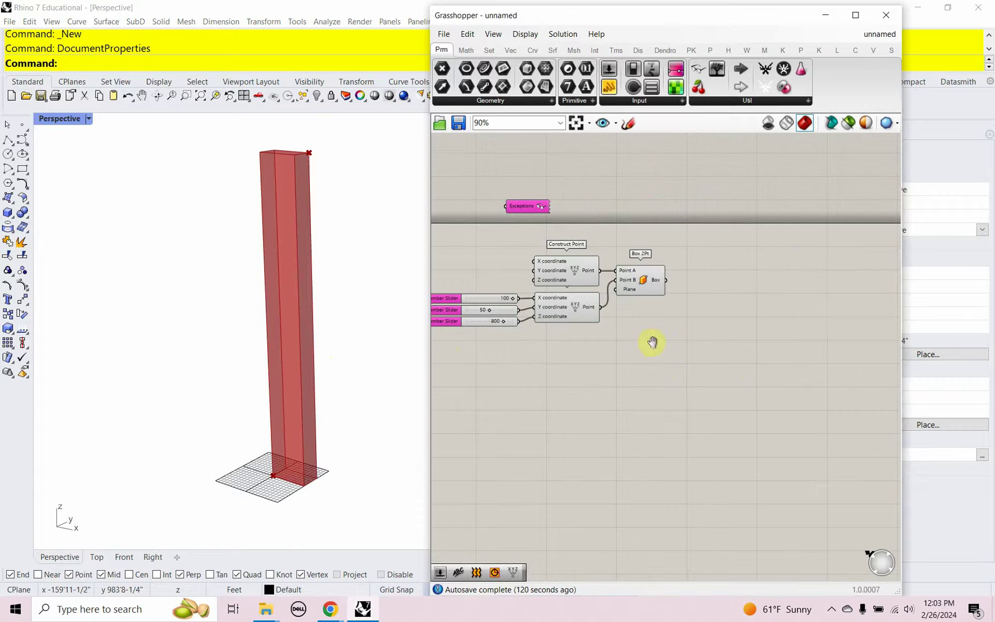
scroll(719, 288, up, 5)
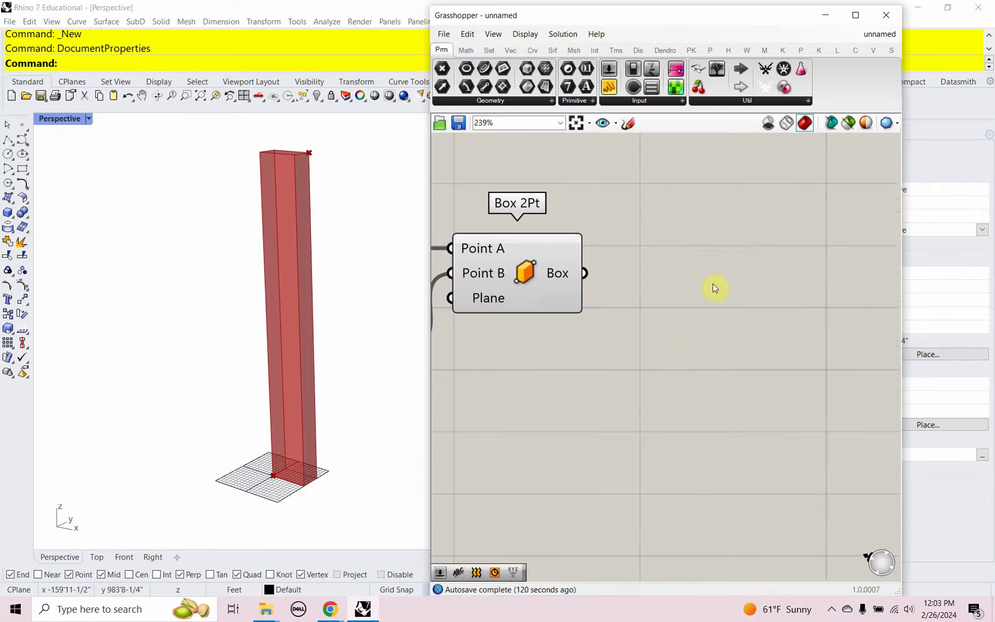
double_click(706, 274)
text(populate)
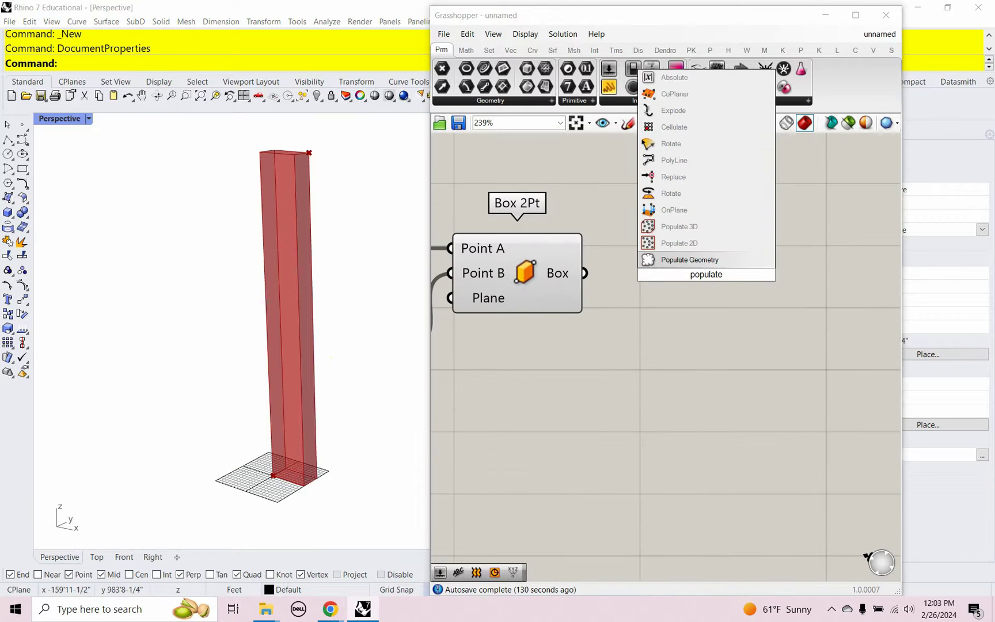
click(690, 260)
drag(647, 266, 671, 300)
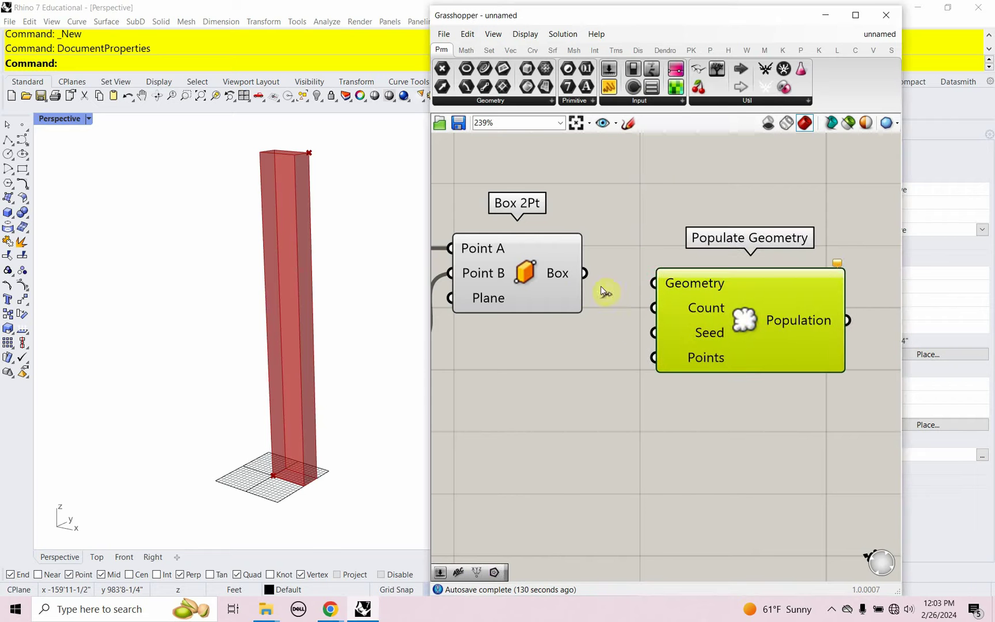
Connect the Box output to Populate Geometry's Geometry input and move the component farther from Box 2Pt.
drag(585, 273, 653, 283)
drag(709, 311, 762, 303)
right_drag(648, 324, 586, 318)
drag(685, 326, 745, 326)
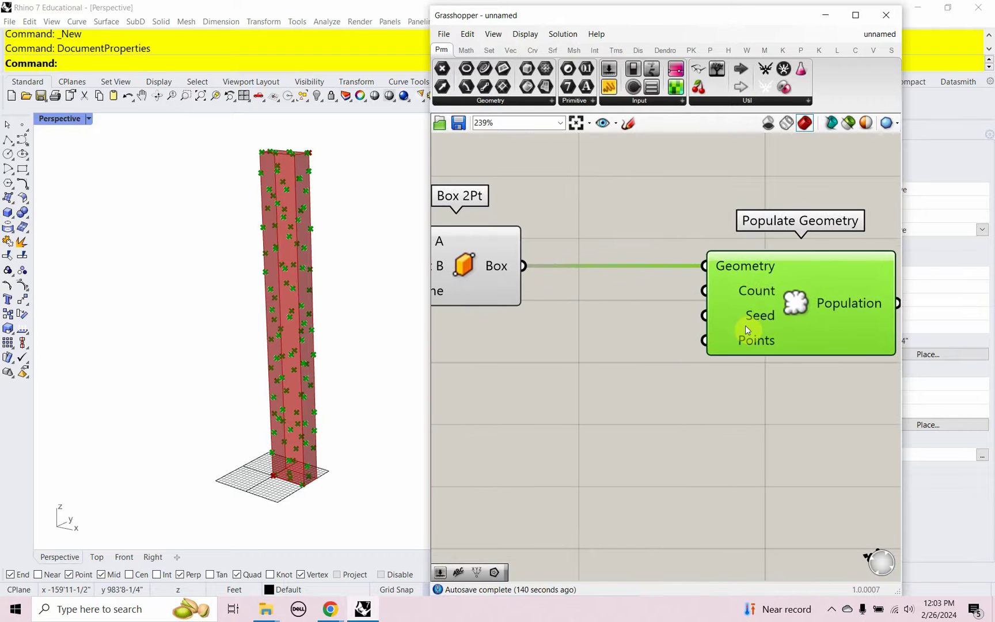
Add a number slider set to 125, connect it to Populate Geometry's Count and align the component with it.
double_click(582, 351)
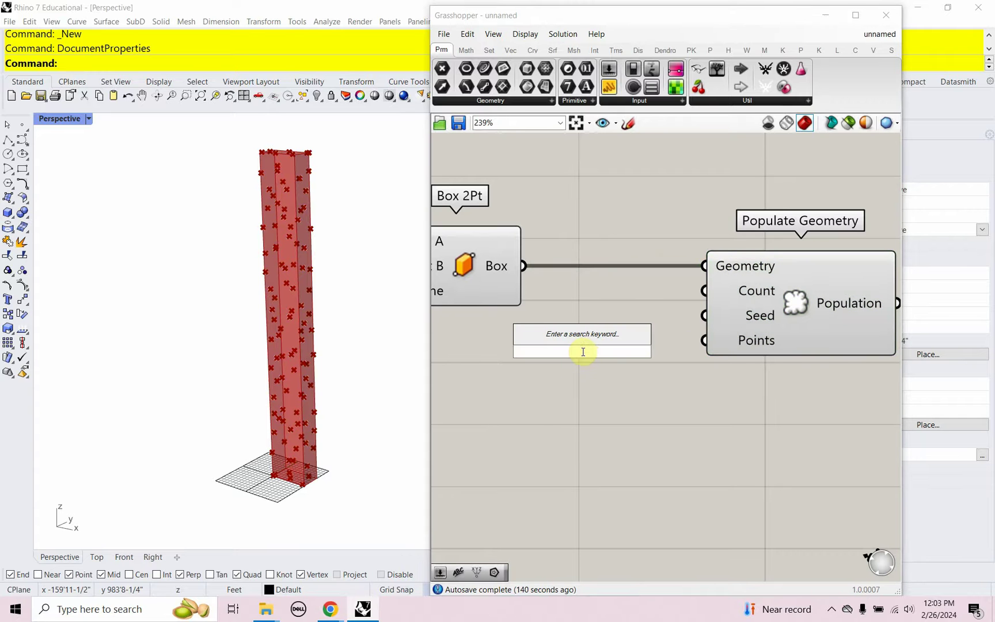
text(125)
key(Return)
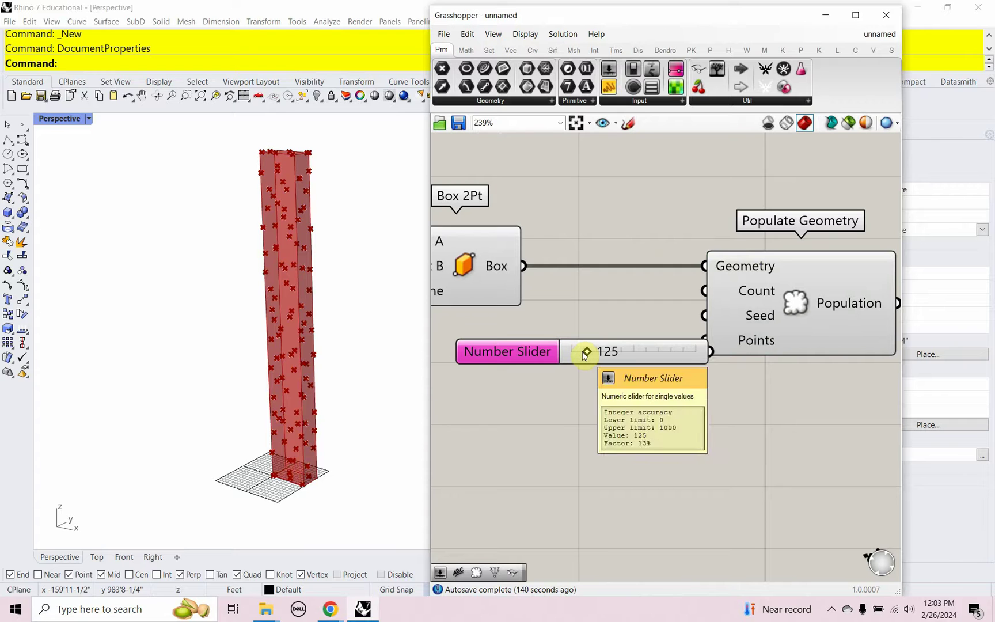
drag(634, 361, 548, 340)
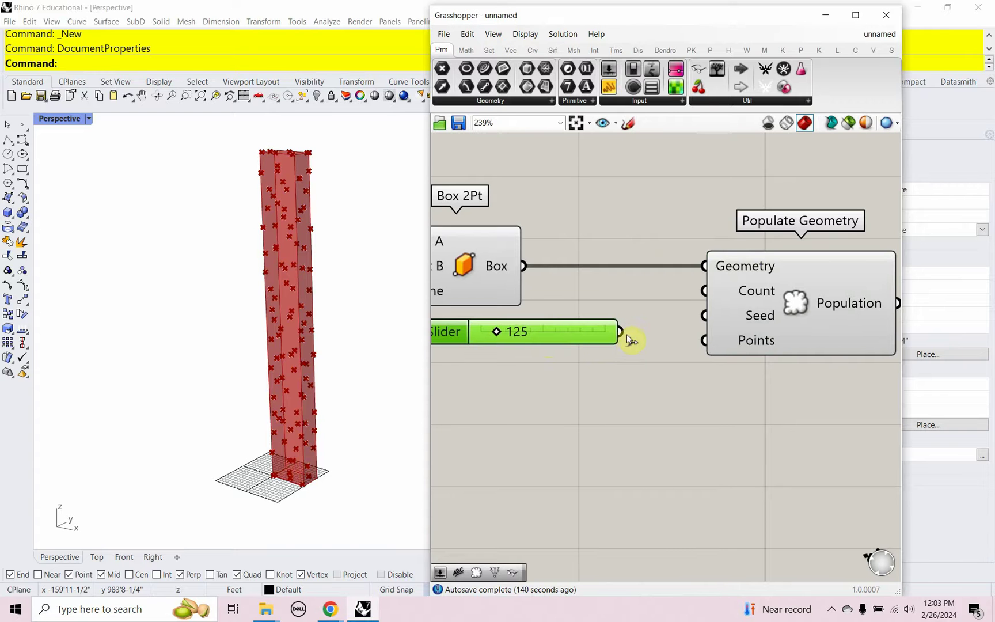
drag(638, 327, 697, 292)
drag(757, 344, 762, 382)
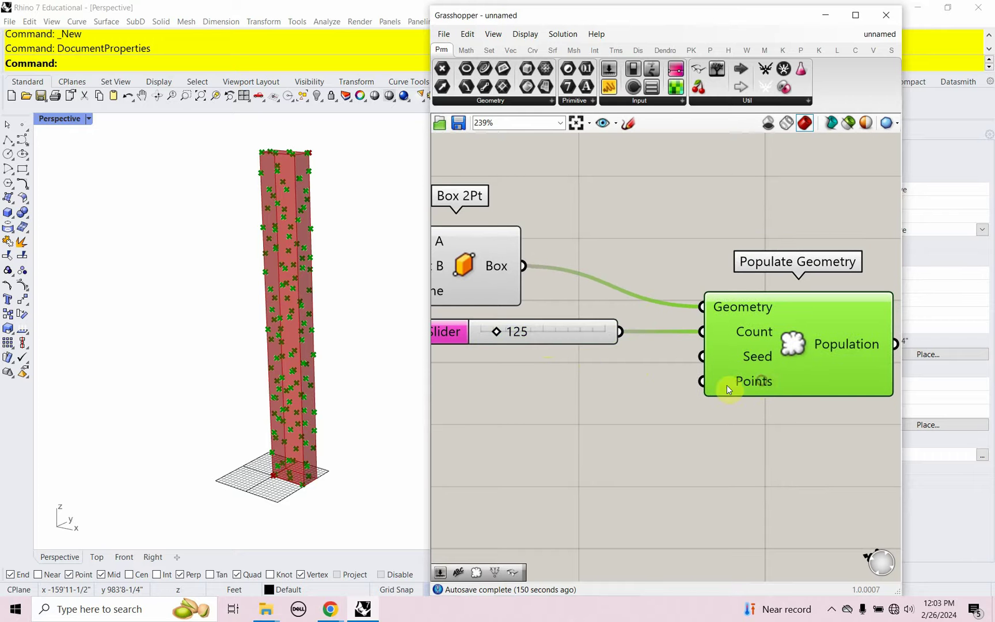
drag(566, 341, 586, 343)
Add a number slider set to 25, connect it to Populate Geometry's Seed and place it under the Count slider.
double_click(535, 376)
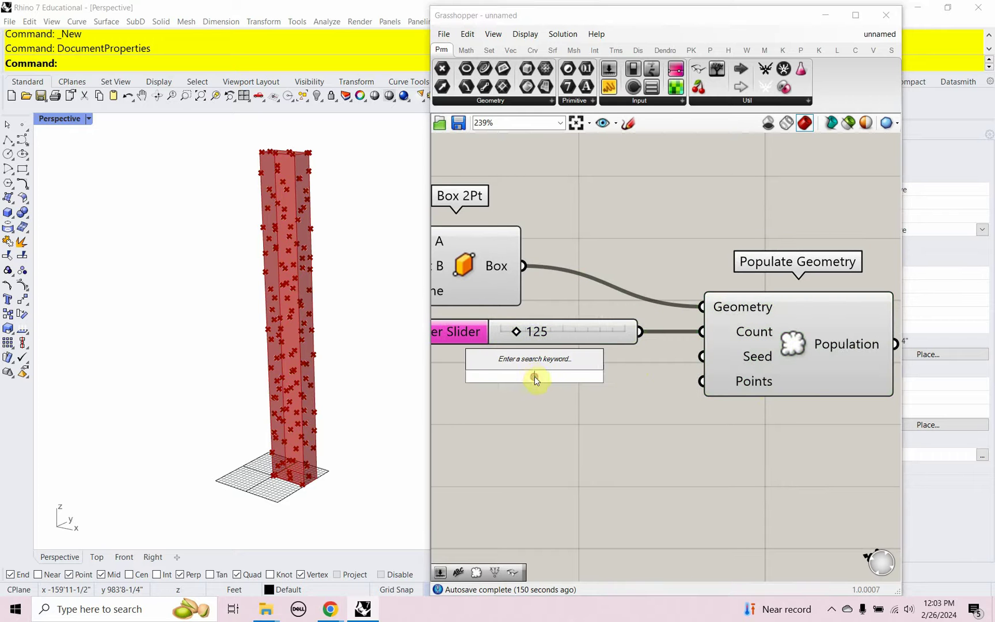
text(25)
key(Return)
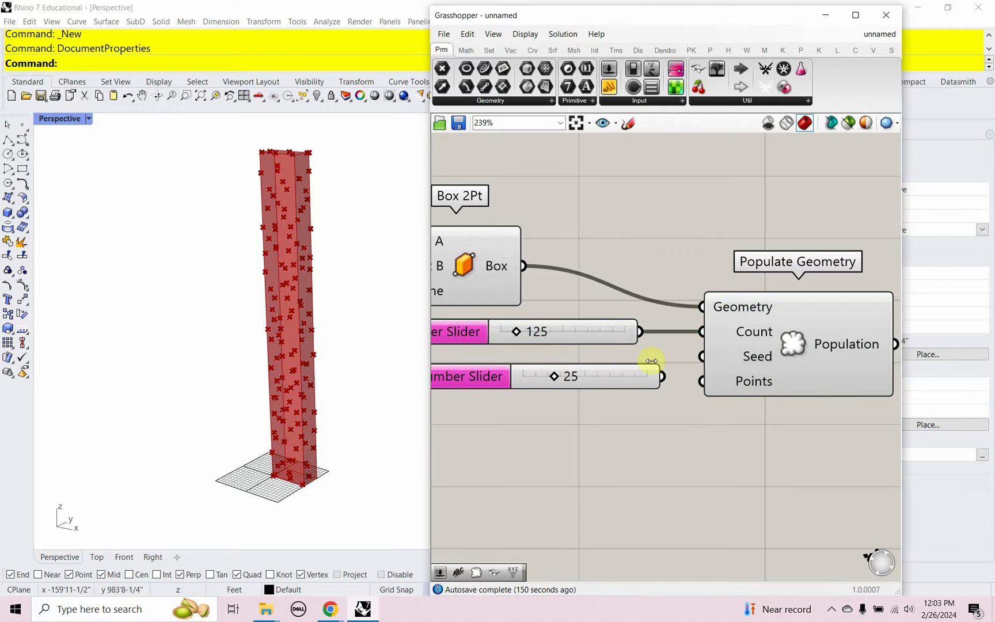
drag(665, 382, 703, 356)
drag(632, 378, 616, 369)
Move Populate Geometry and its Count and Seed sliders together clear of Box 2Pt.
scroll(612, 364, down, 5)
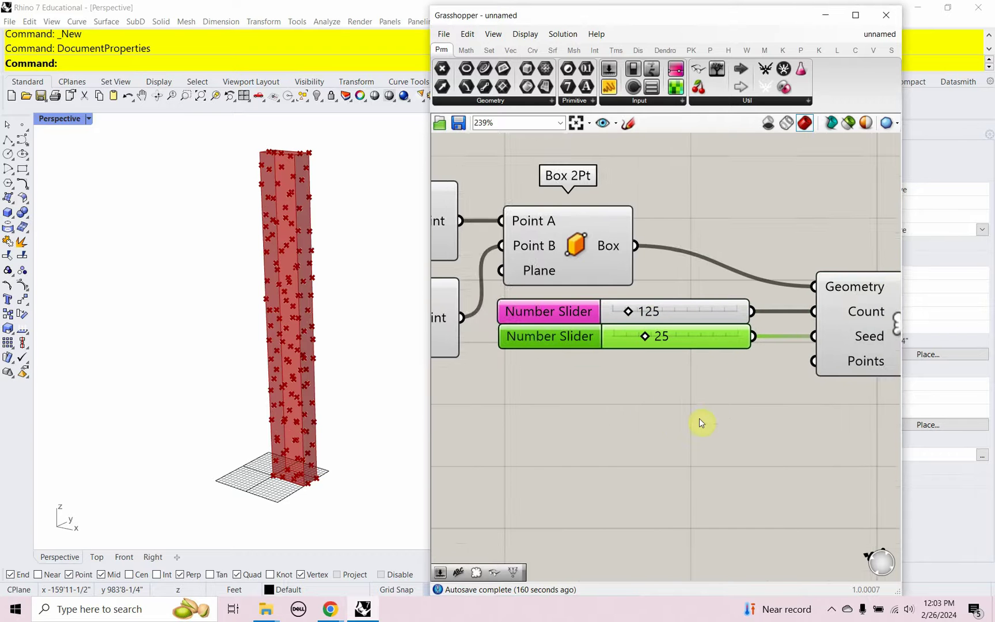
right_drag(788, 408, 707, 426)
drag(731, 419, 575, 331)
drag(661, 371, 760, 352)
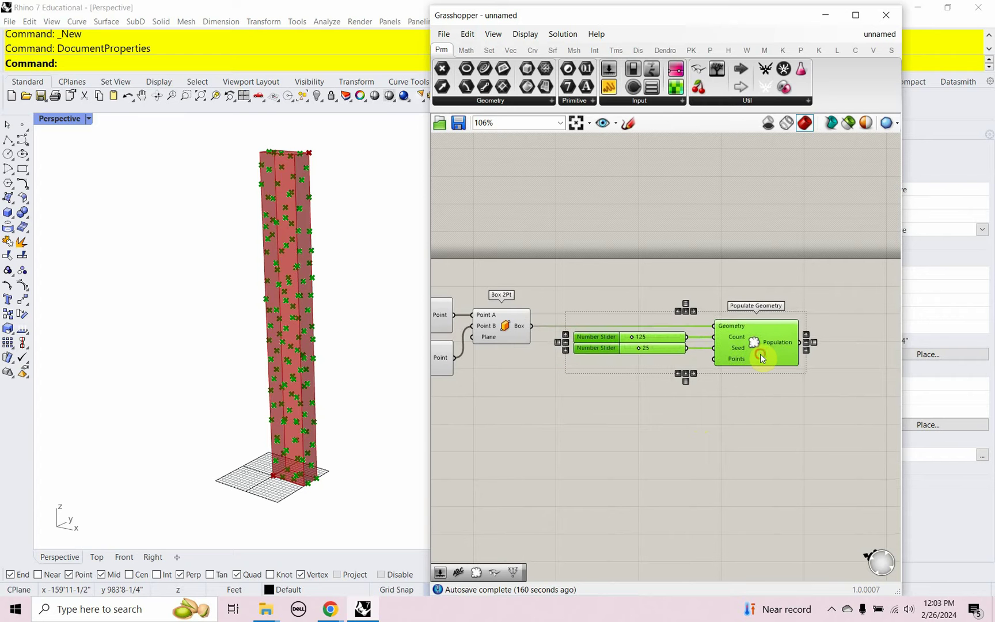
right_drag(745, 420, 672, 423)
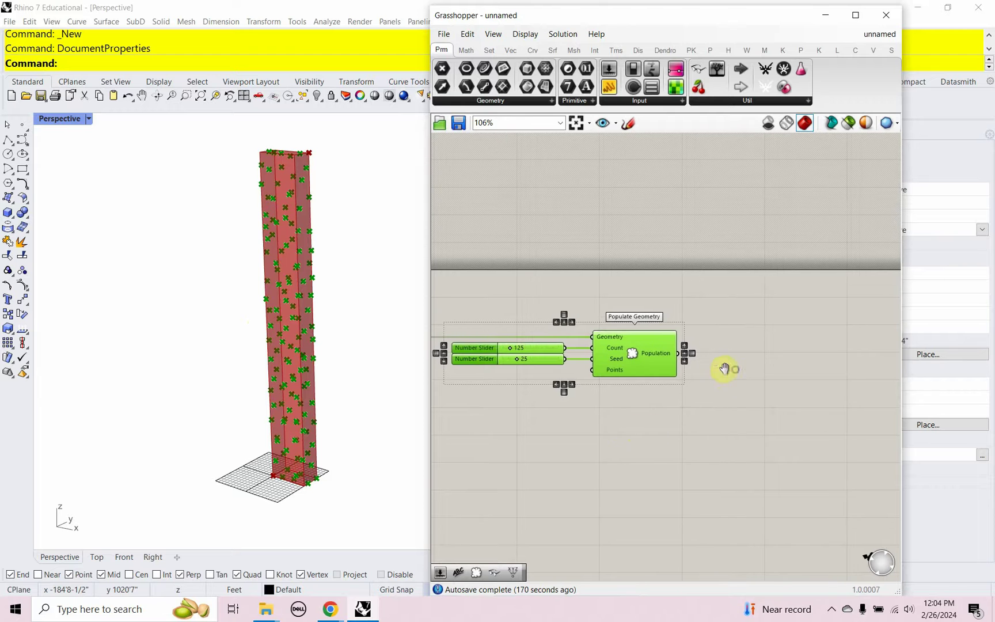
scroll(724, 365, up, 3)
scroll(727, 368, up, 2)
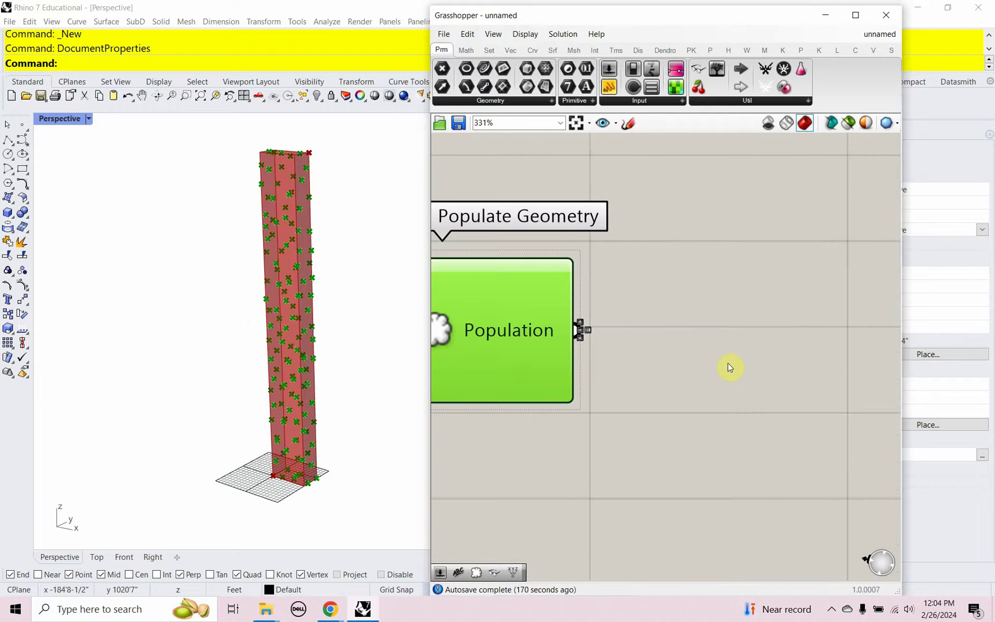
Add an OcTree component, connect Populate Geometry's Population output to its Points input and move it farther from Populate Geometry.
double_click(746, 321)
text(octa)
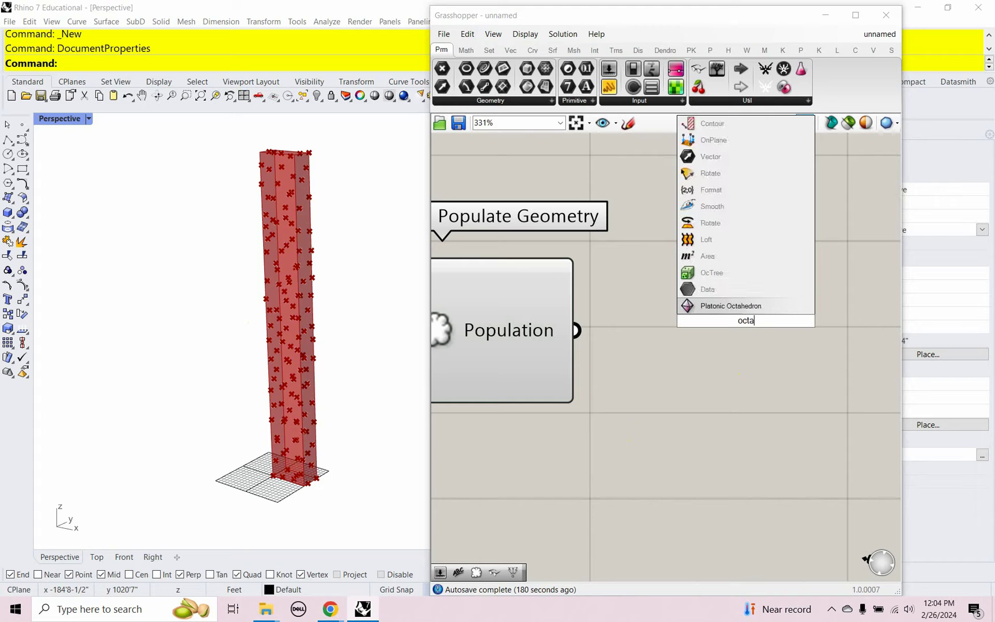
key(BackSpace)
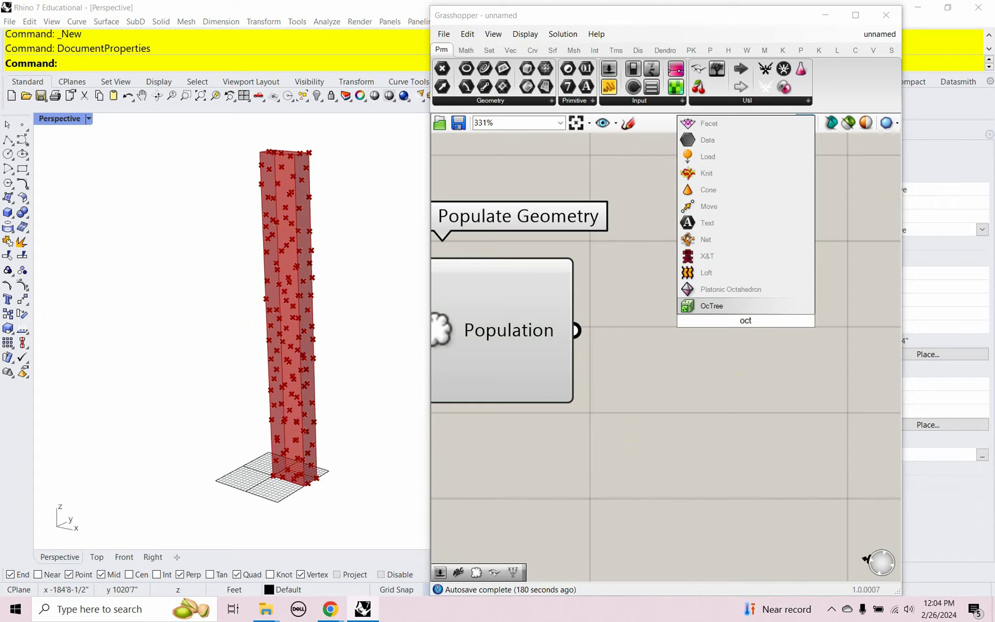
click(699, 305)
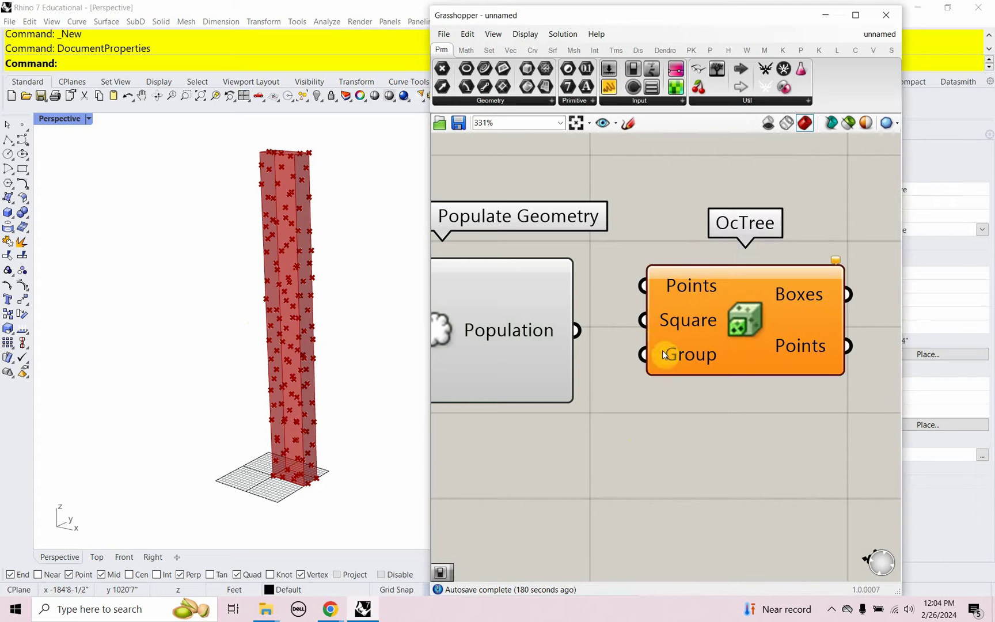
drag(577, 330, 644, 286)
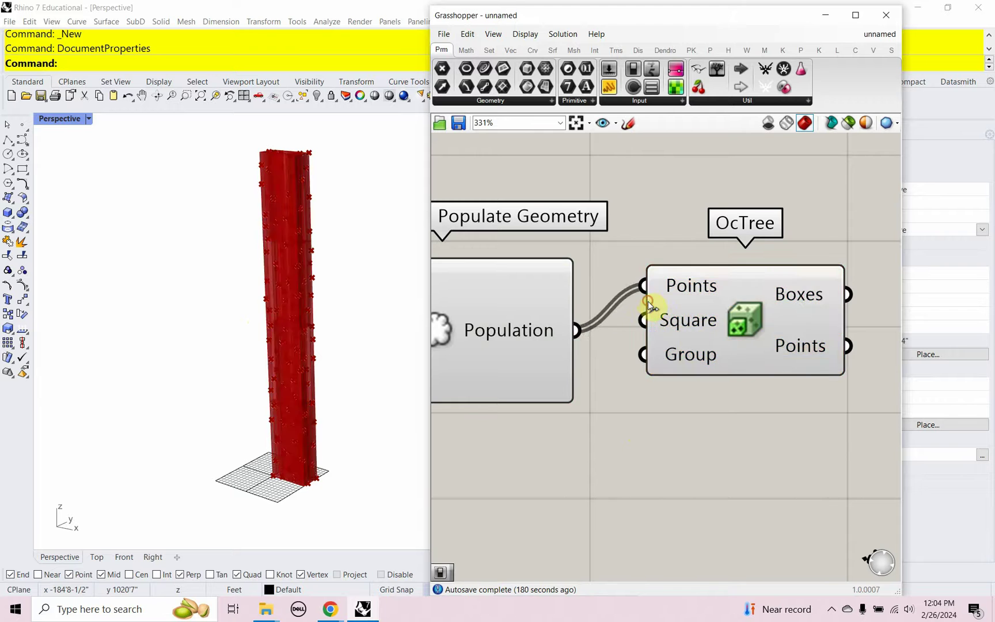
scroll(751, 382, down, 4)
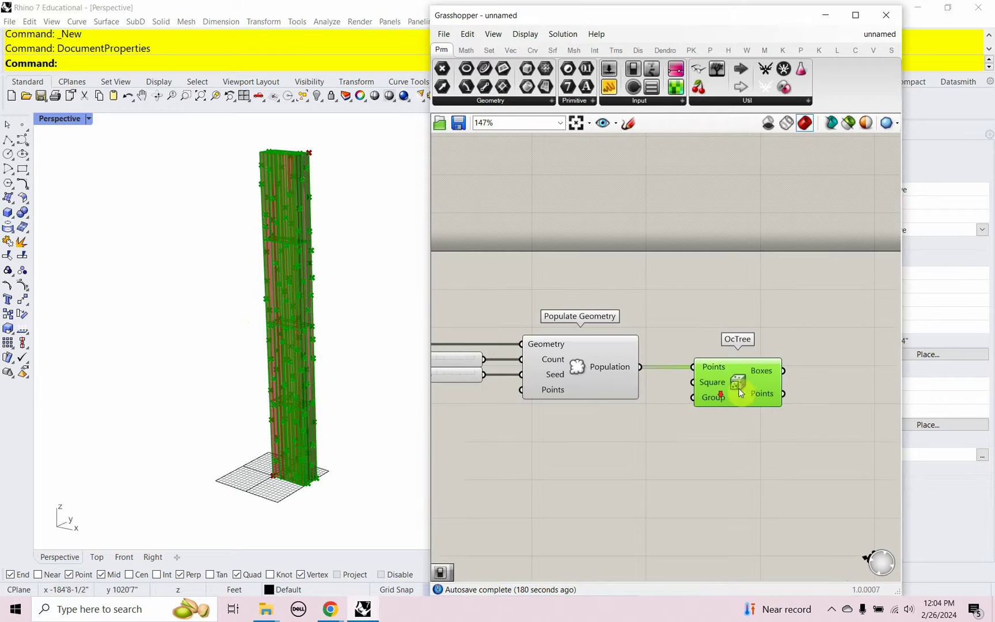
scroll(729, 392, up, 3)
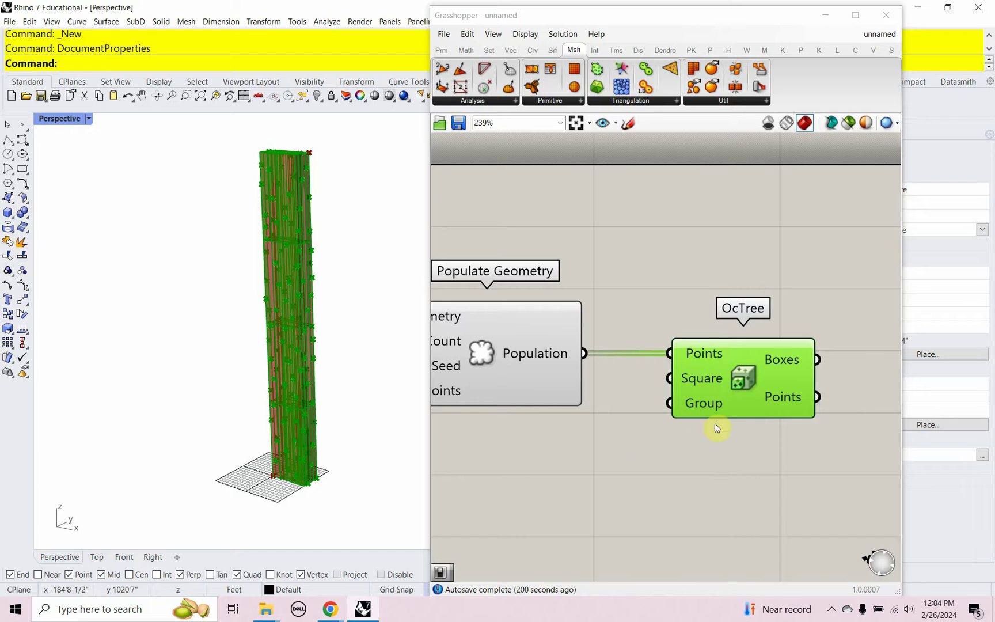
drag(709, 404, 762, 403)
scroll(748, 406, down, 3)
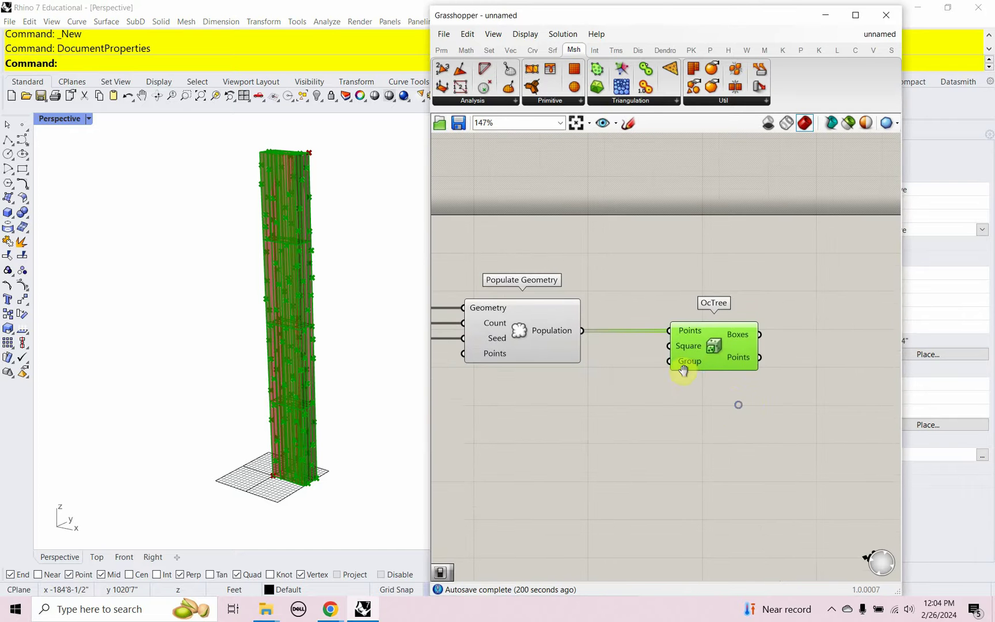
Add a Boolean Toggle, connect it to OcTree's Square input, set it to True and move it closer to OcTree's level.
scroll(726, 351, up, 3)
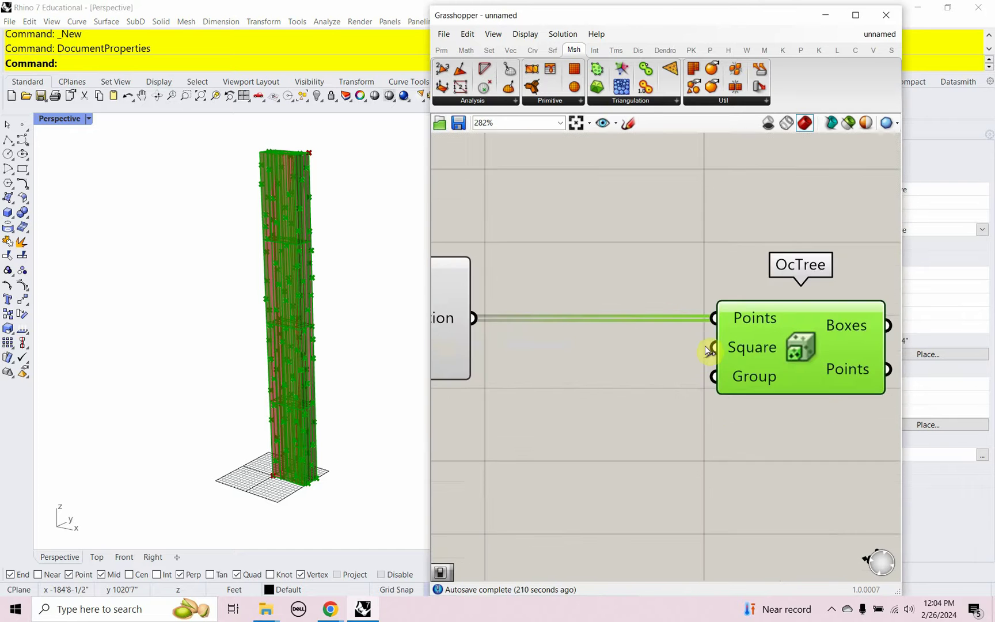
mouse_move(743, 353)
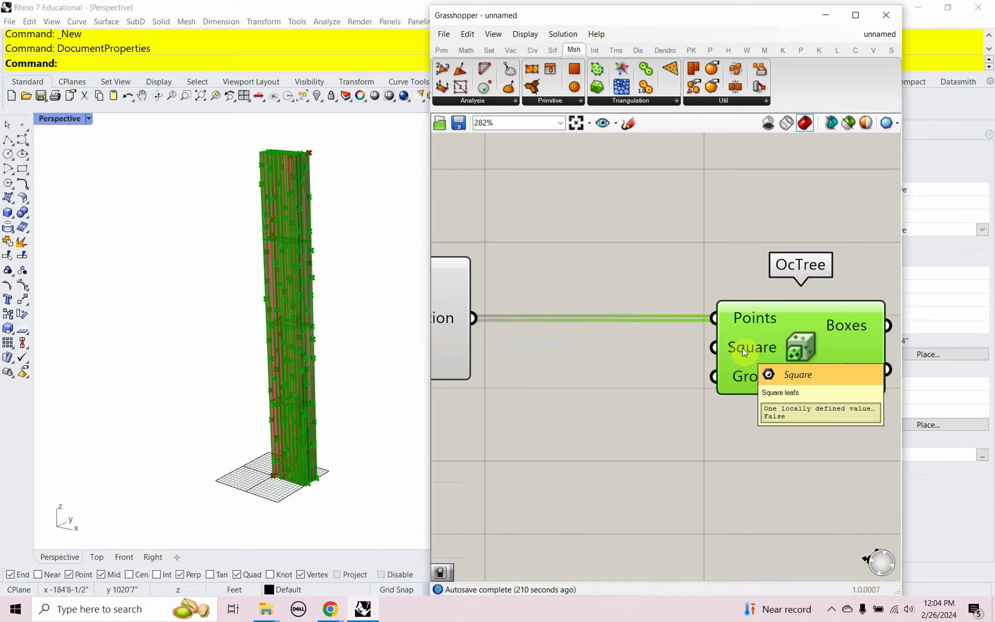
double_click(510, 455)
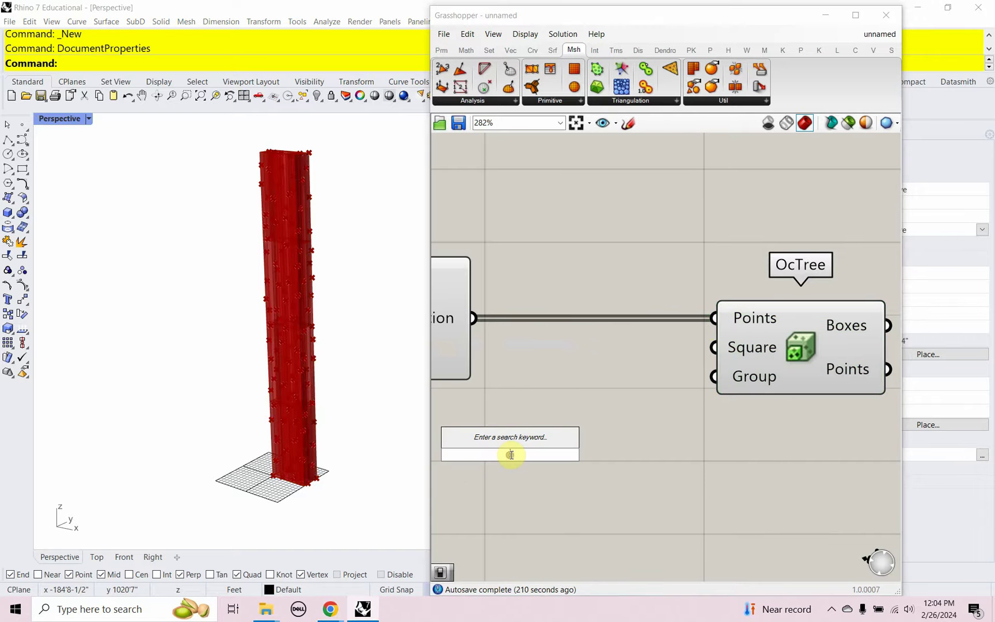
text(bool)
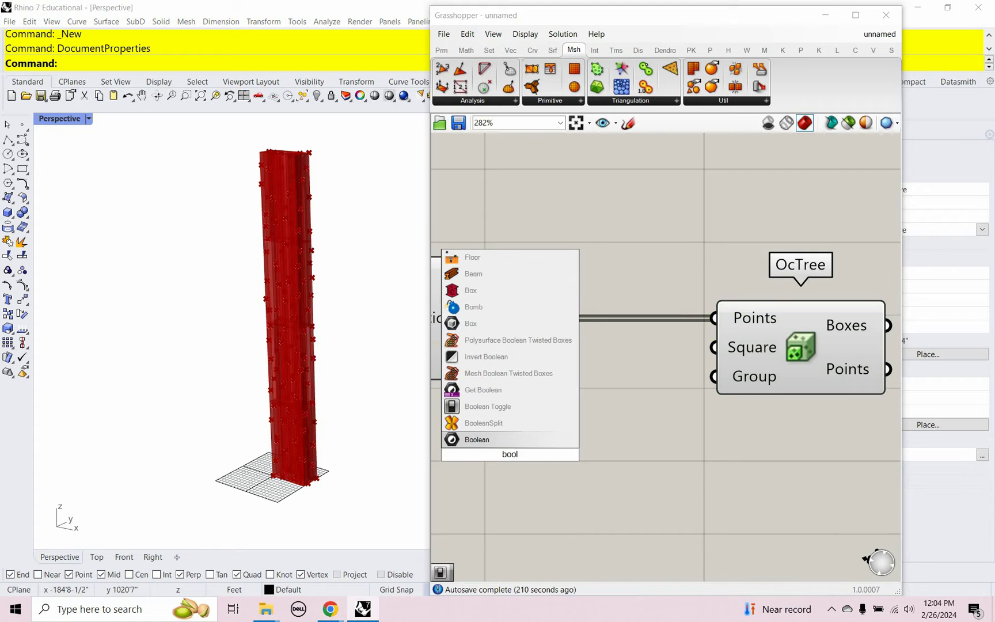
click(513, 406)
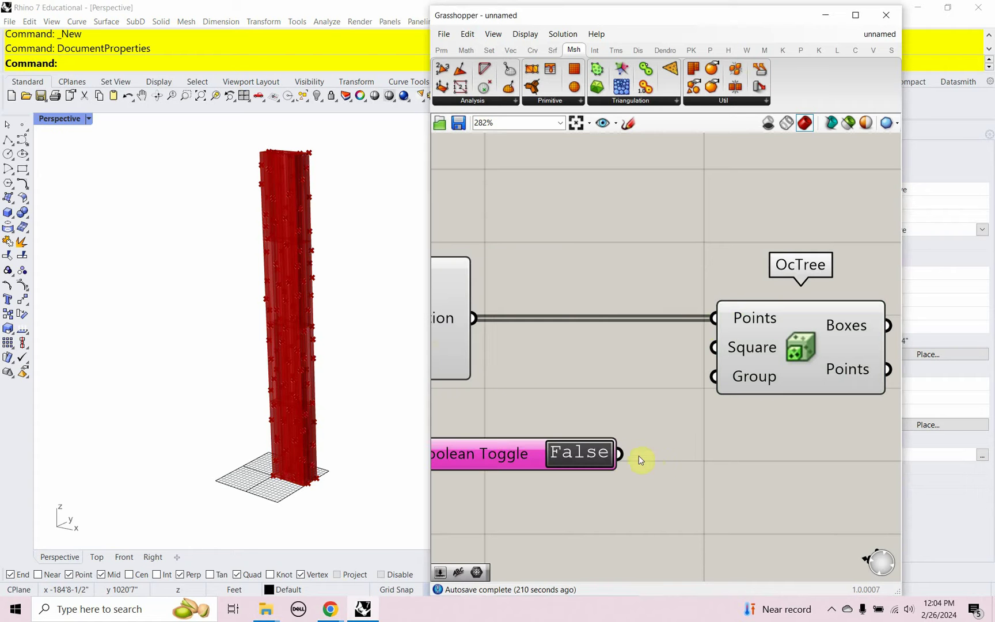
drag(619, 453, 690, 381)
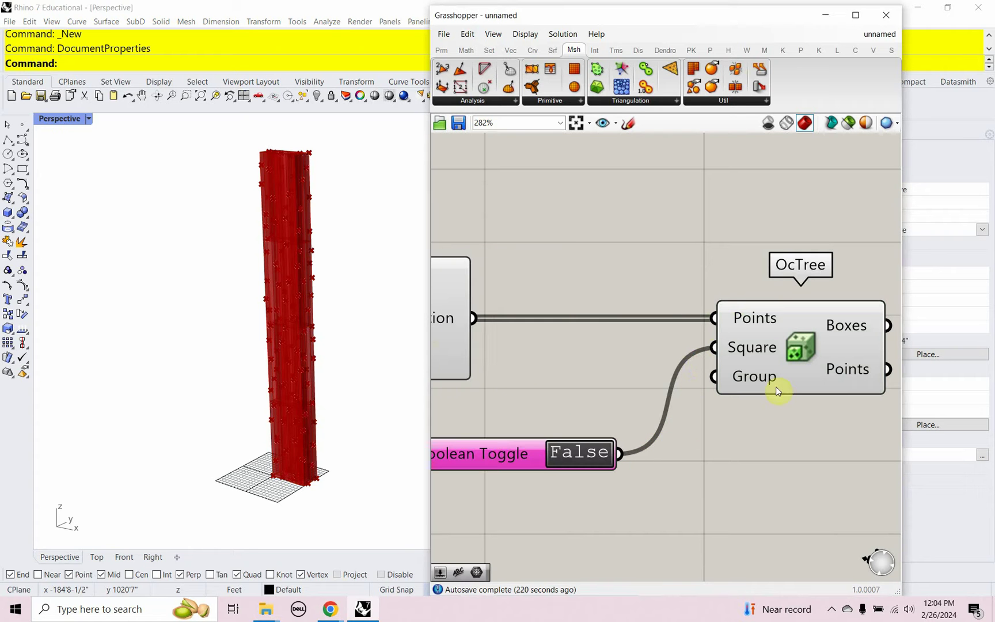
double_click(595, 454)
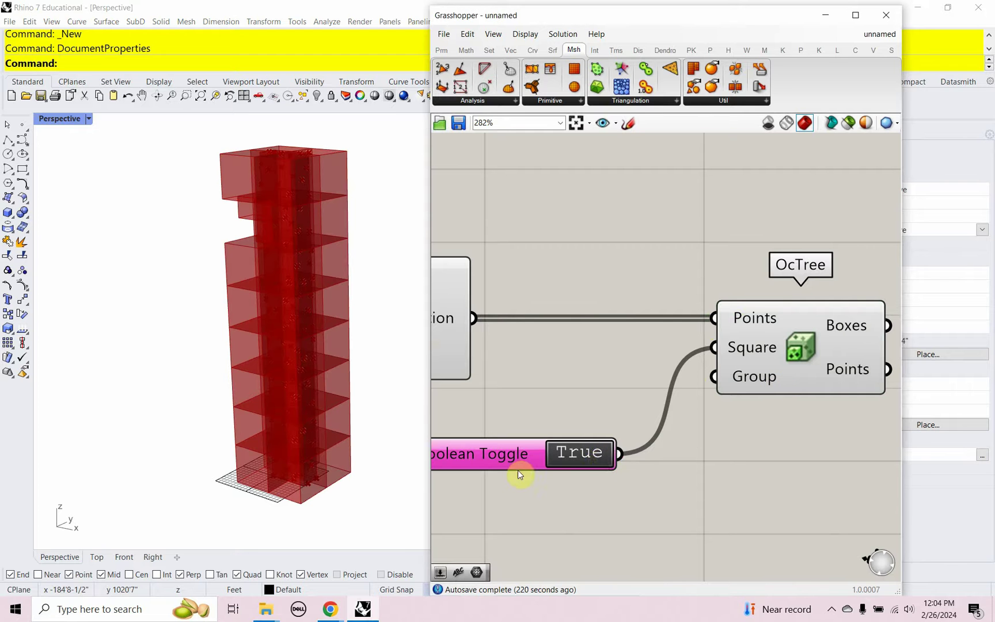
drag(498, 457, 500, 419)
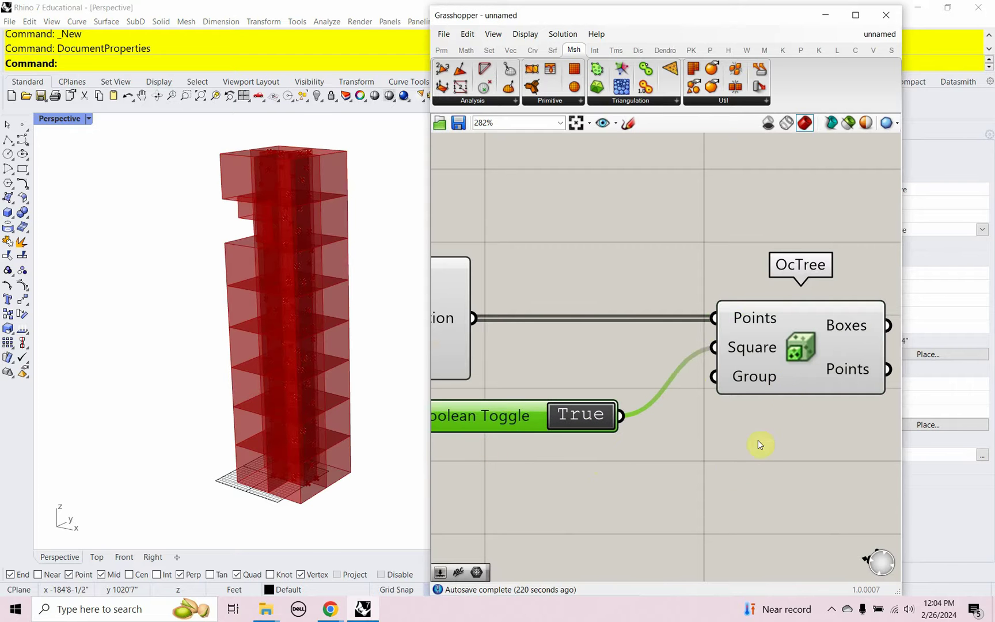
Add a number slider ranging from 0 to 12.555, connect it to OcTree's Group input and set it to 1.354.
mouse_move(759, 380)
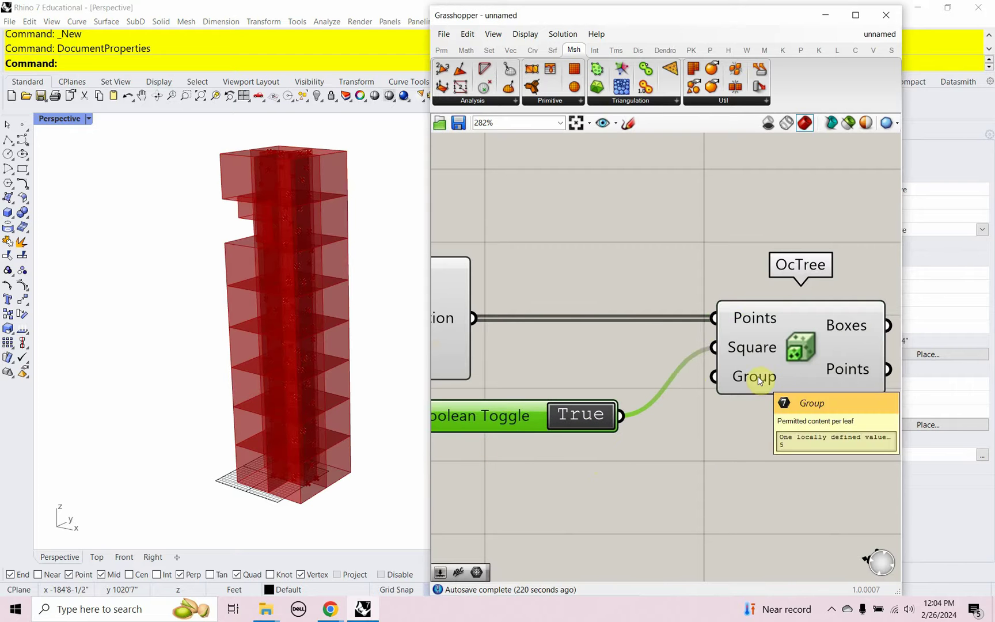
double_click(616, 475)
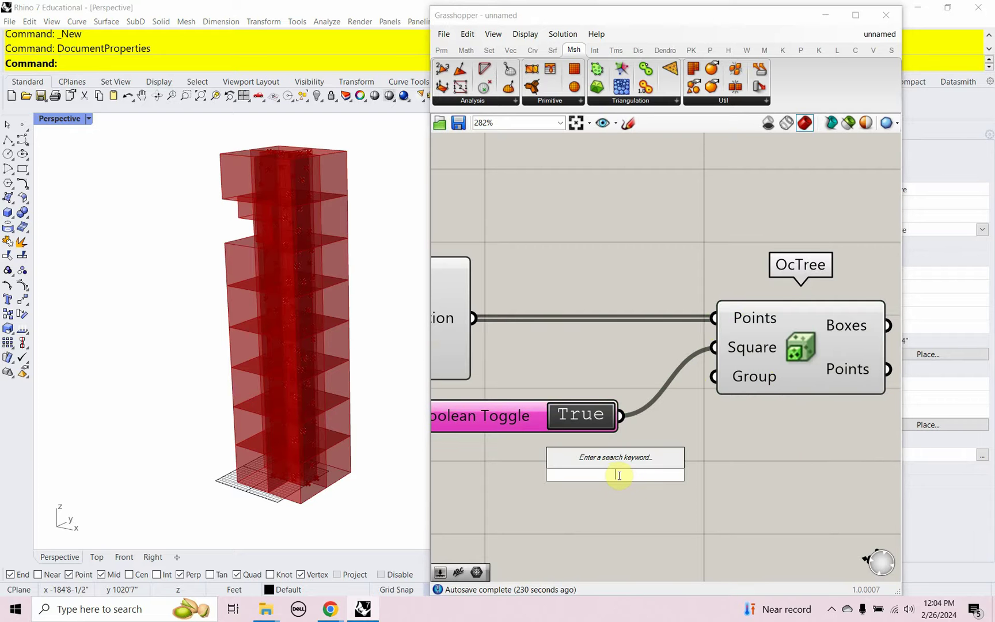
text(0<12)
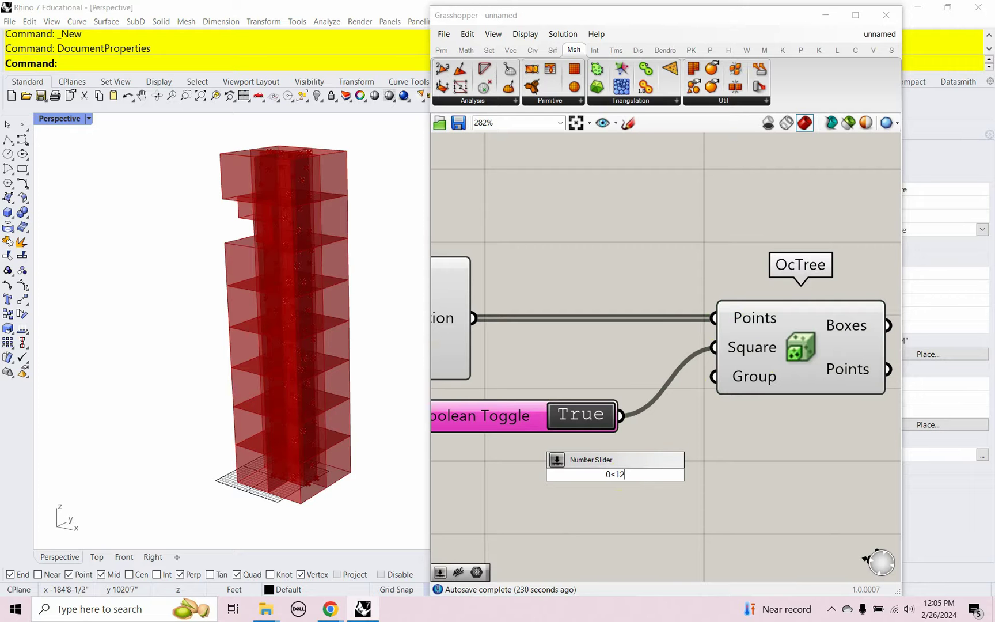
text(.555)
key(Return)
drag(690, 479, 703, 395)
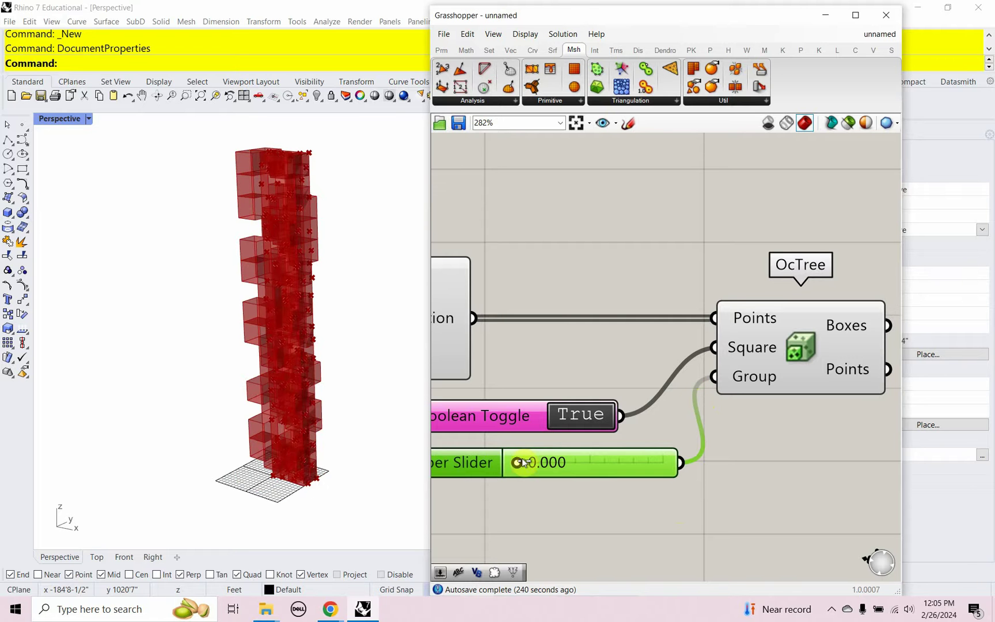
mouse_move(517, 461)
mouse_down()
mouse_move(543, 465)
mouse_move(526, 465)
mouse_up()
scroll(541, 465, up, 5)
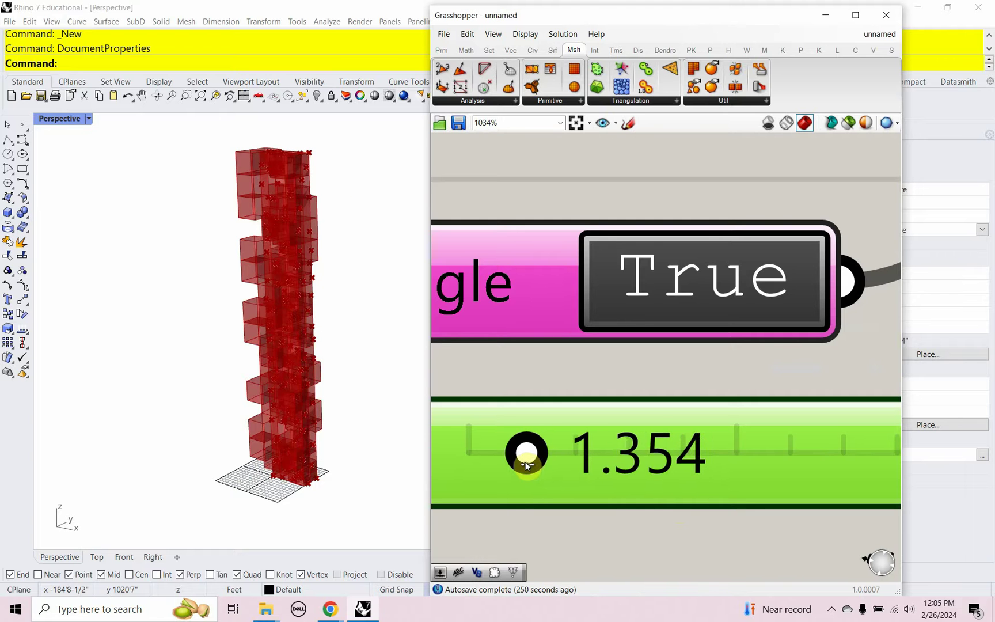
scroll(525, 465, down, 7)
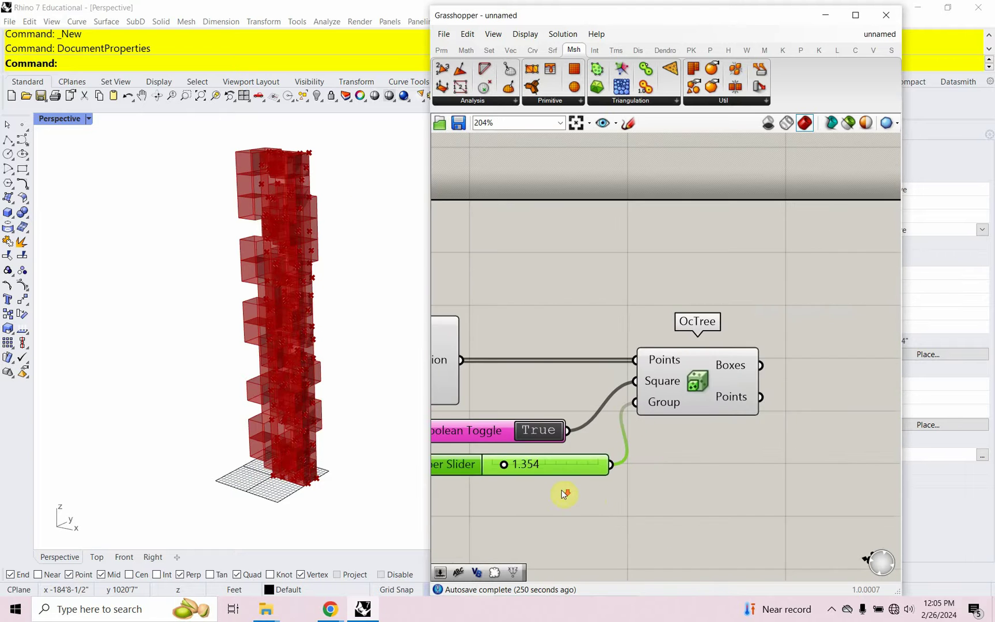
Add a Custom Preview component, connect OcTree's Boxes output to its Geometry input and move it farther from OcTree.
right_drag(608, 449, 526, 439)
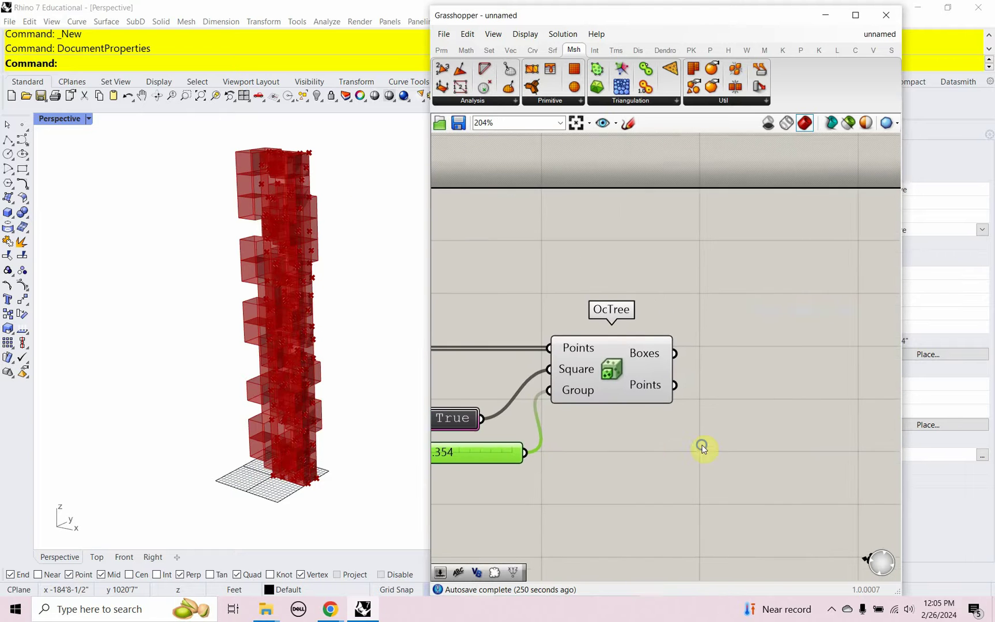
double_click(740, 368)
text(custom)
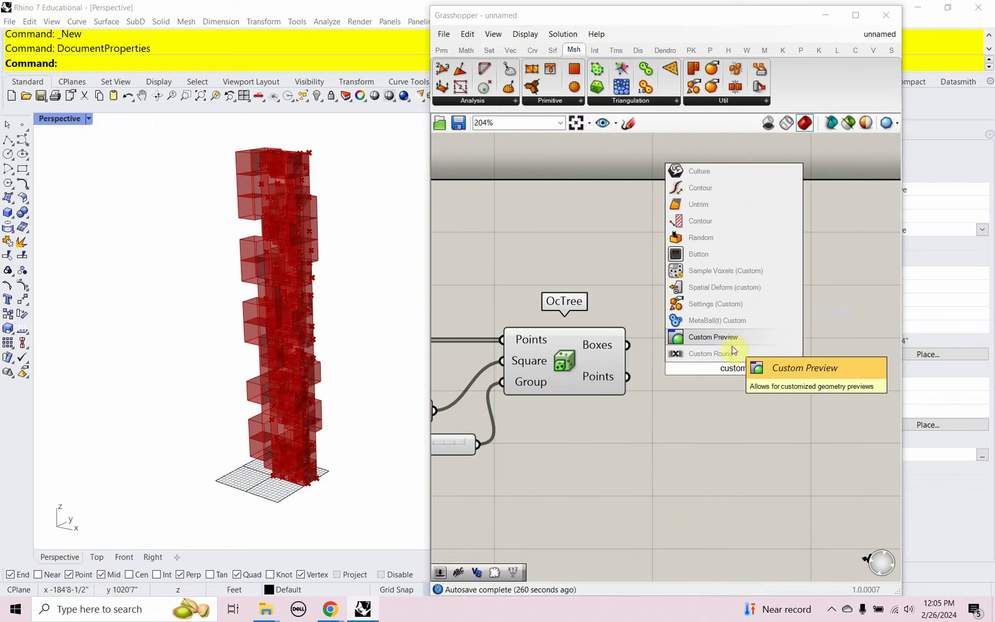
click(713, 336)
drag(634, 349, 756, 366)
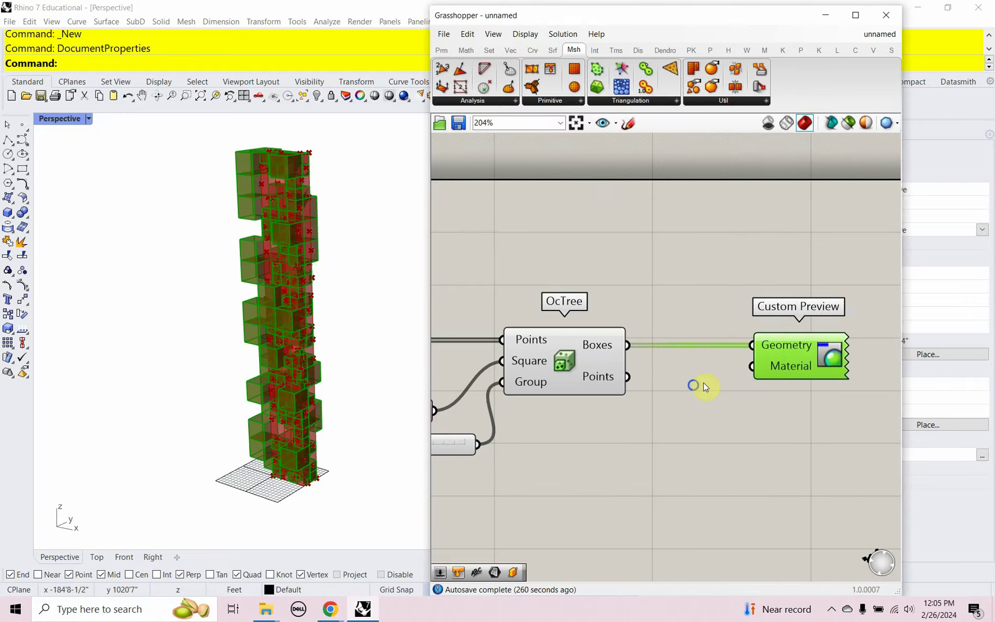
right_drag(777, 364, 668, 355)
drag(701, 355, 797, 364)
Add a Colour Swatch, connect it to Custom Preview's Material input and shift Custom Preview clear of the swatch.
double_click(682, 398)
text(co)
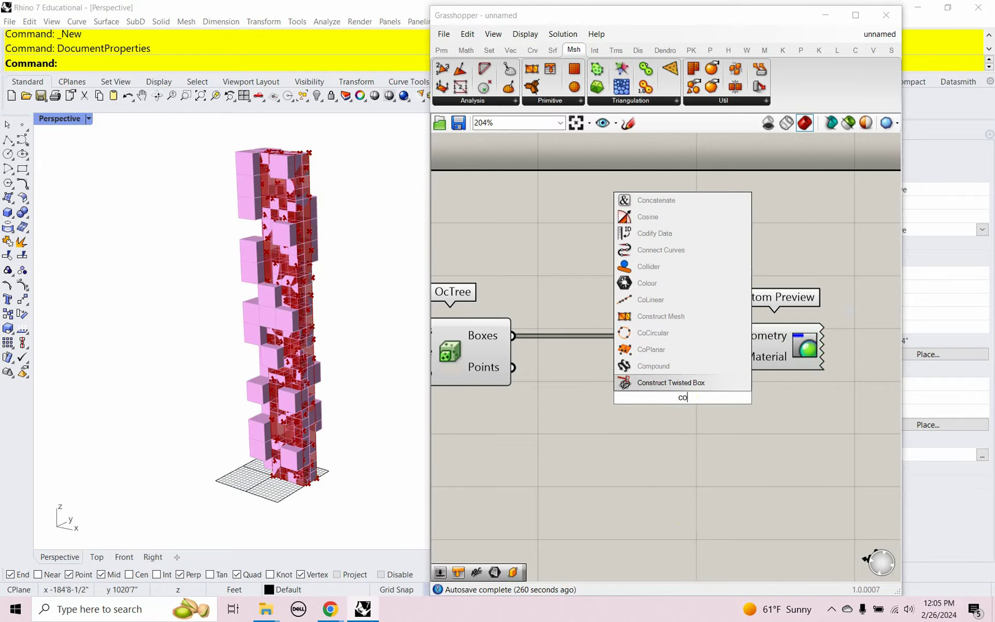
text(ul)
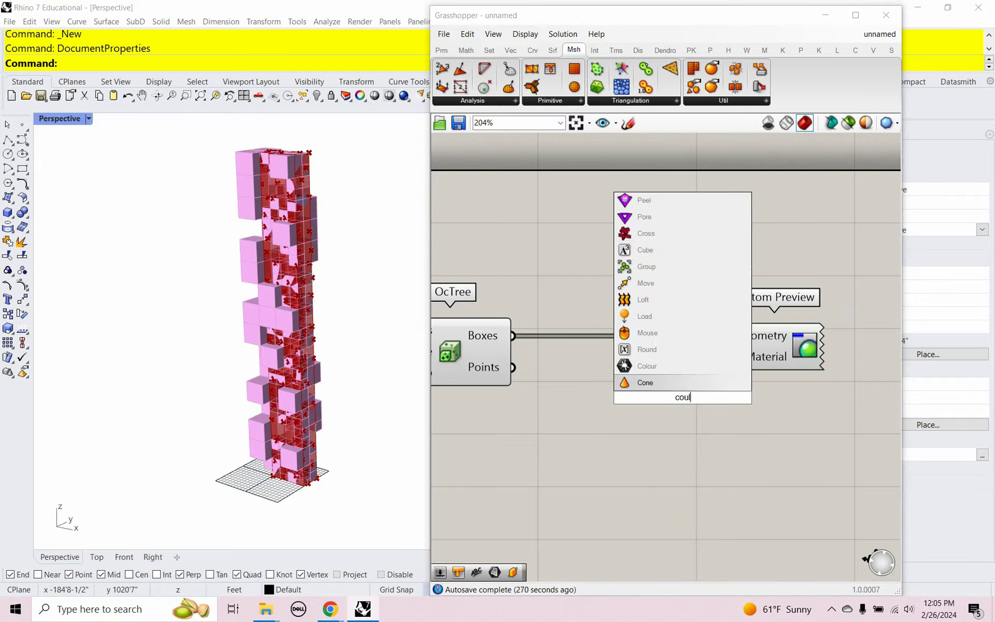
text(or swatch)
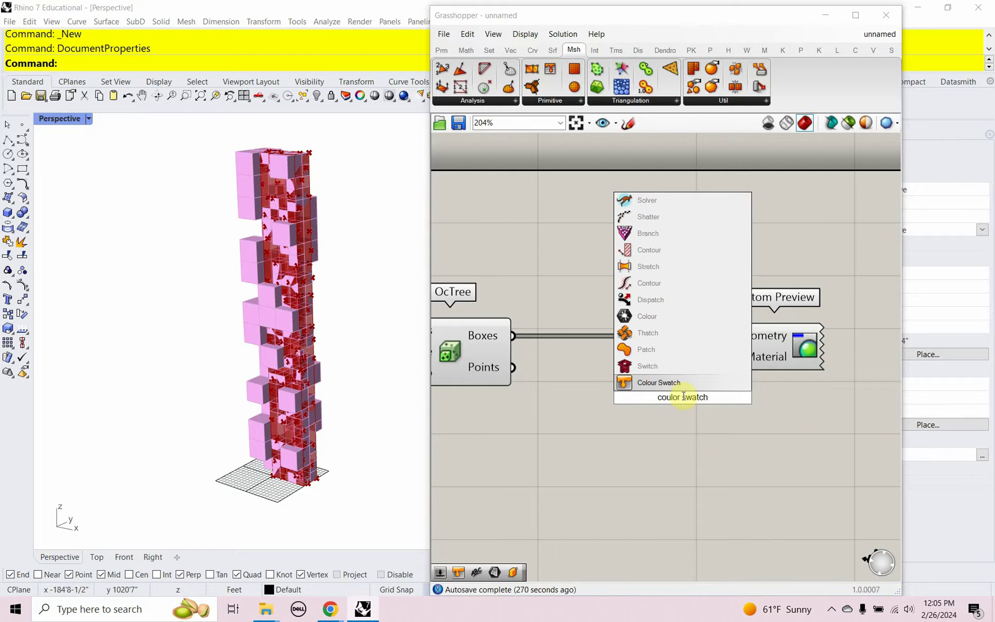
key(Return)
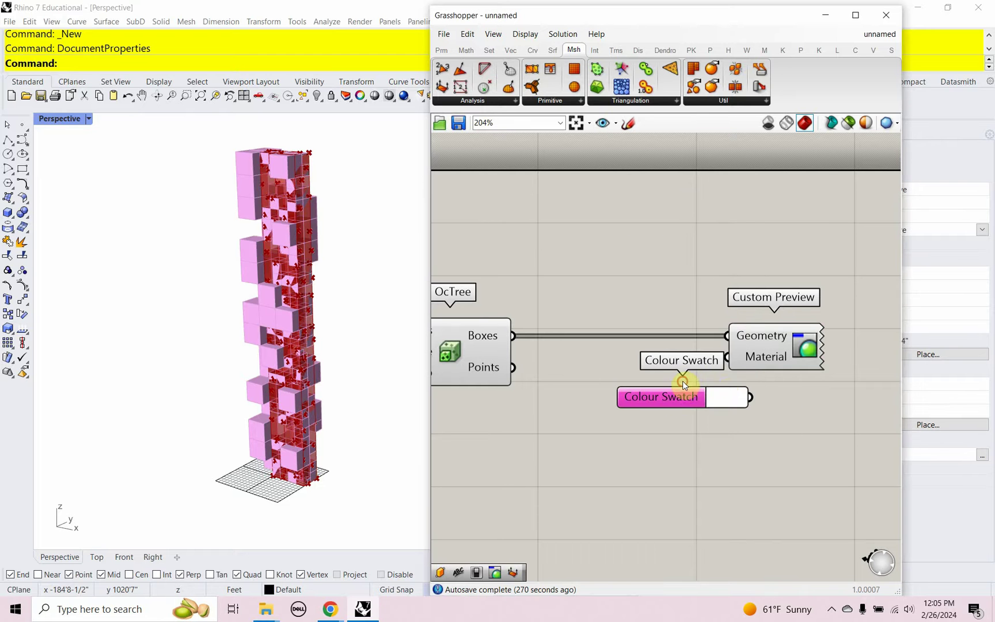
drag(740, 377, 835, 368)
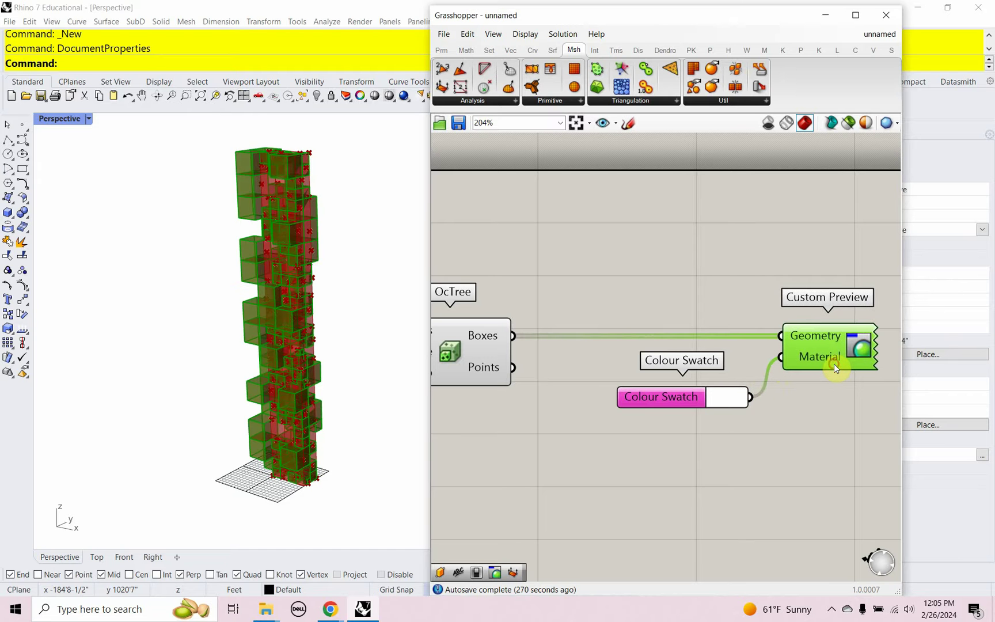
Set the Colour Swatch to a medium green with a hue of about 146°.
click(728, 410)
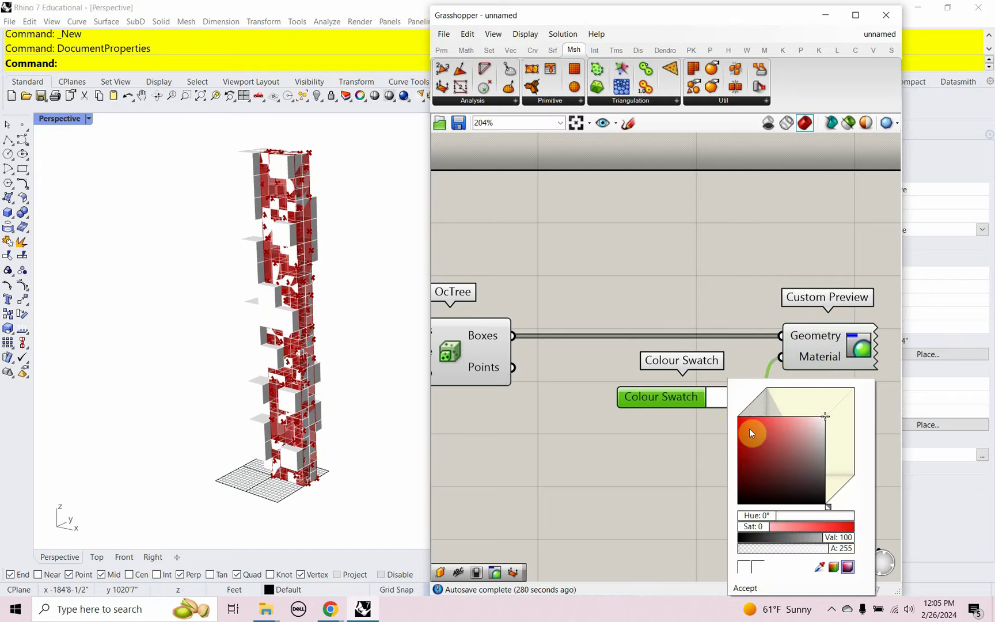
drag(757, 516, 764, 524)
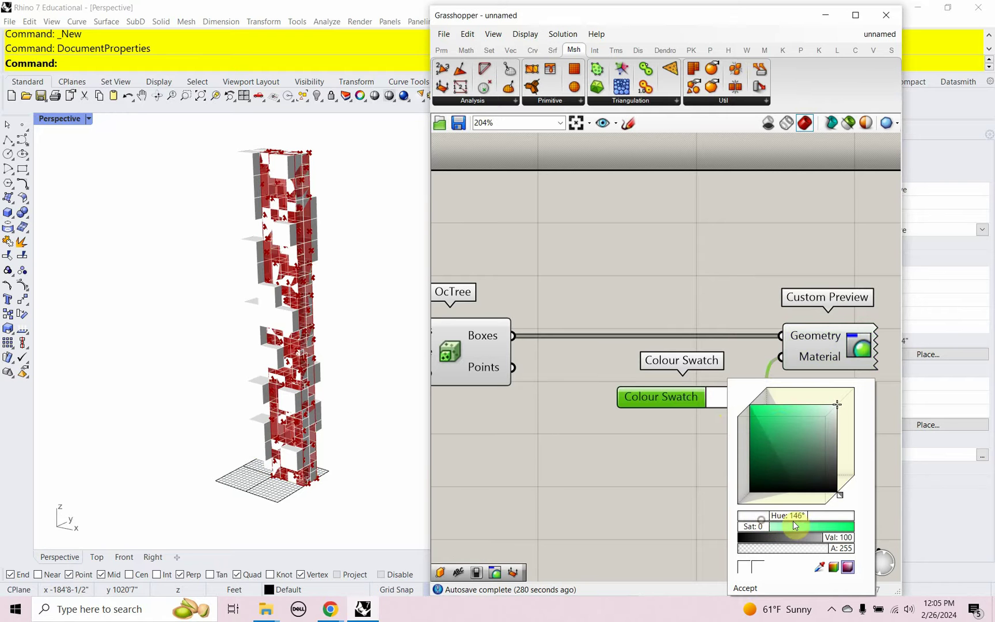
click(774, 421)
click(692, 429)
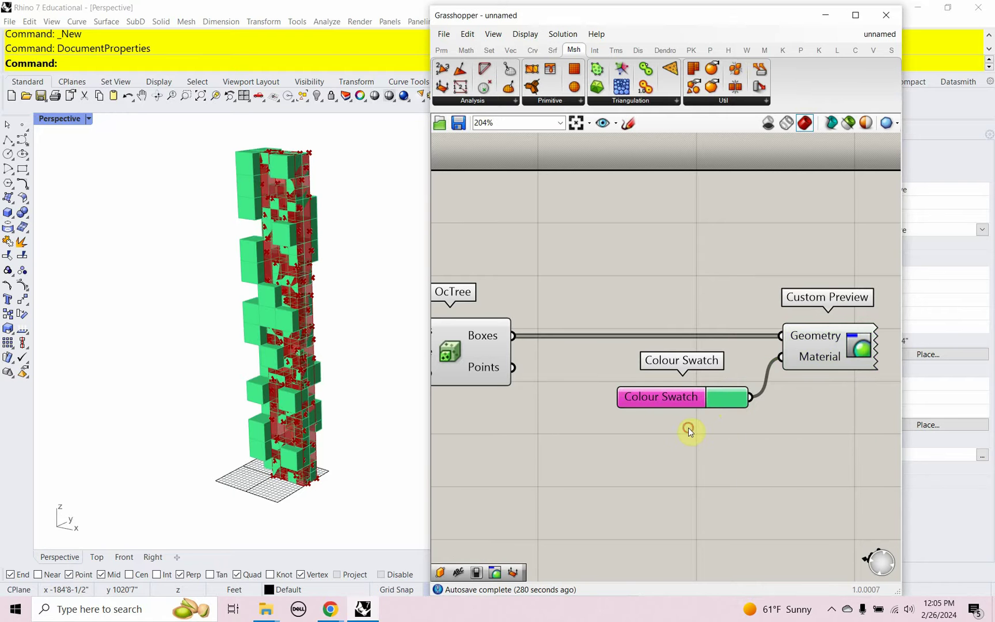
Turn off the preview of every Grasshopper component except Custom Preview by inverting the selection.
click(803, 348)
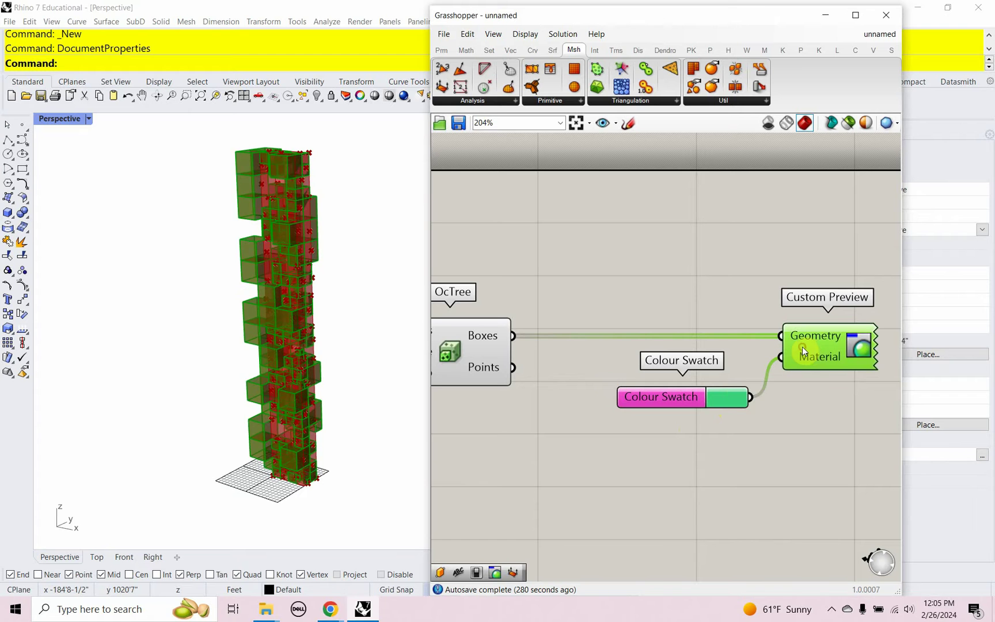
key(ctrl+i)
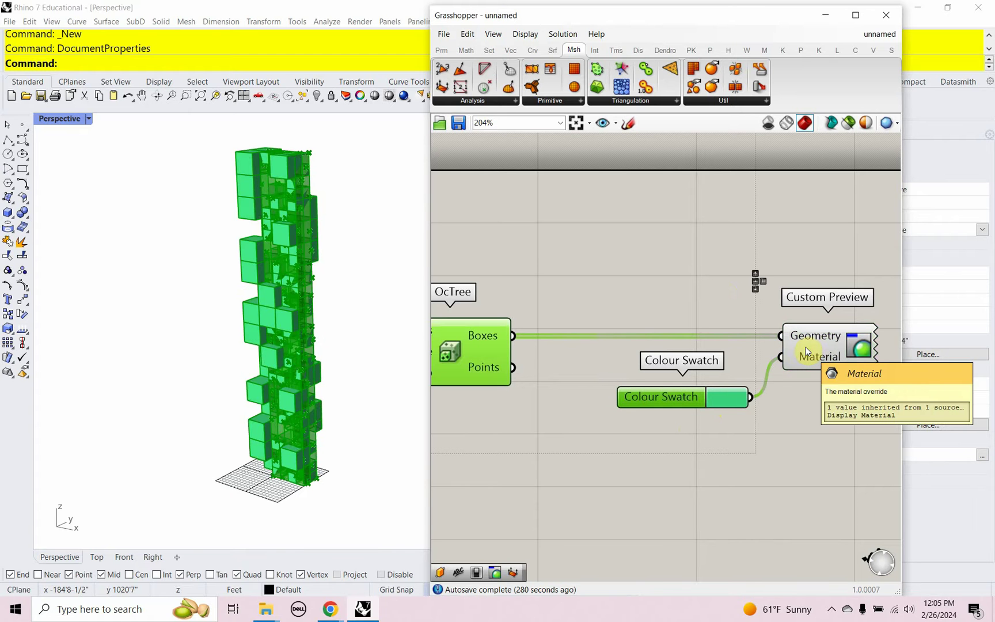
right_click(655, 236)
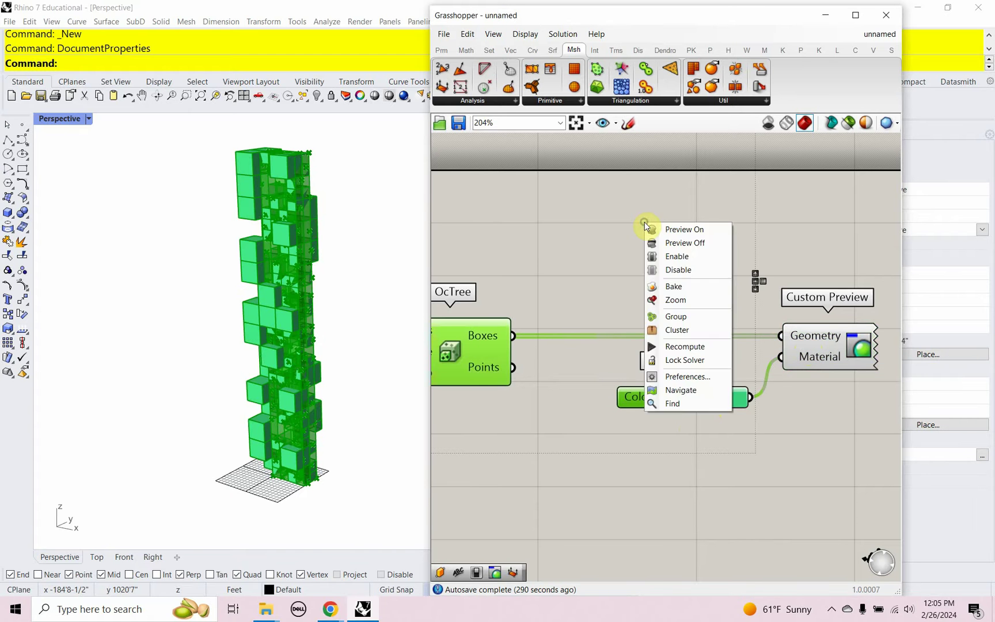
click(662, 244)
click(616, 458)
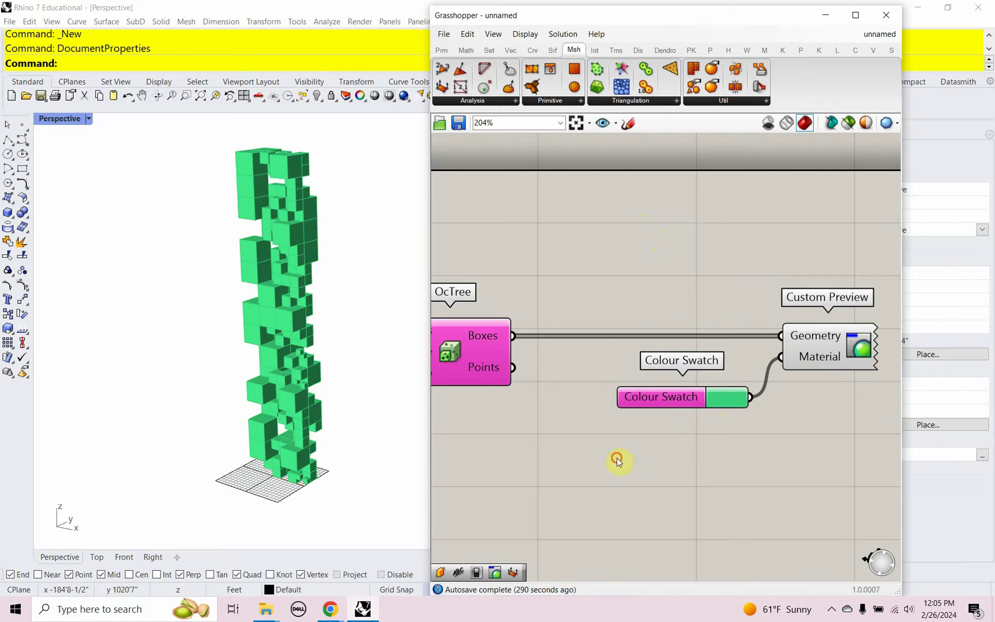
Switch Rhino's Perspective viewport to the Rendered display mode.
right_drag(311, 461, 318, 442)
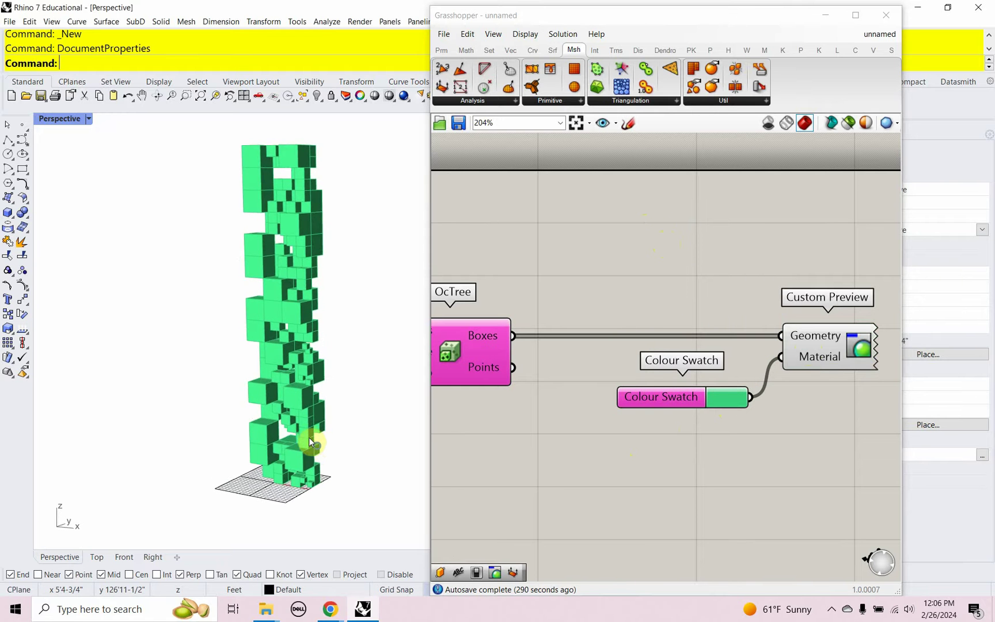
click(89, 119)
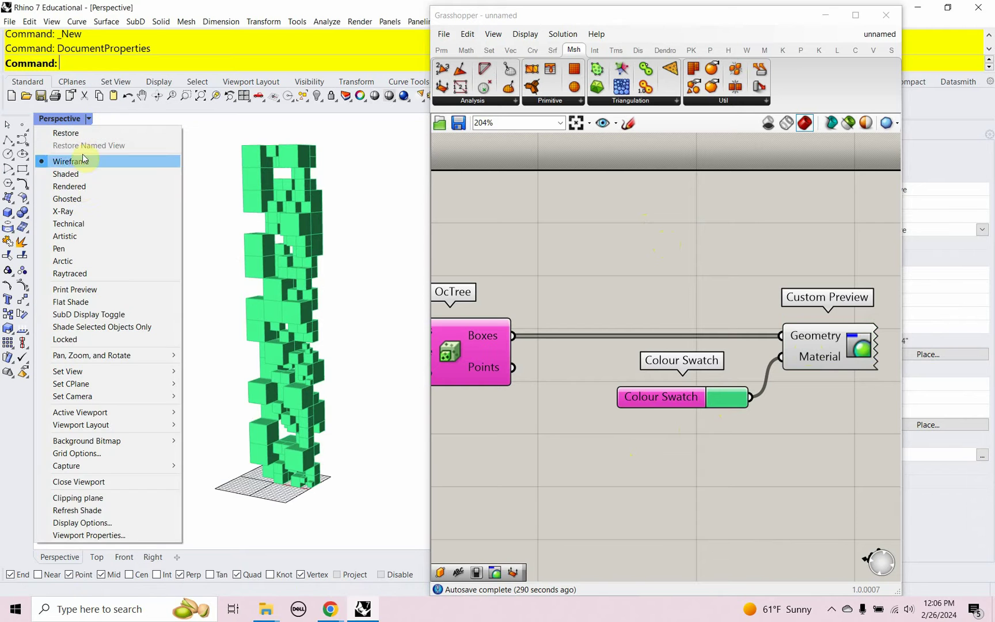
click(72, 186)
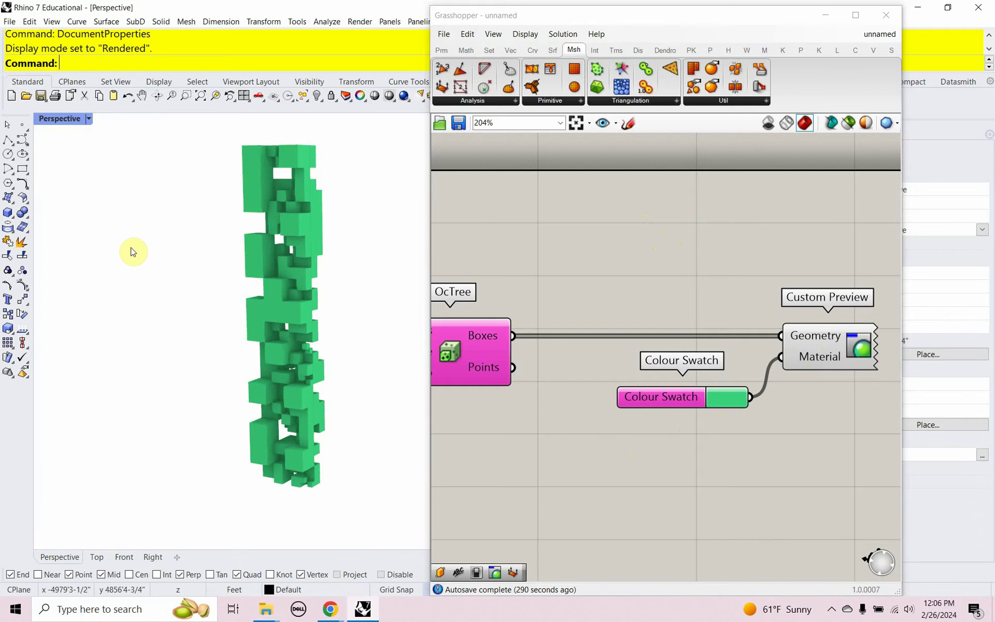
Run GroundPlane, turn the ground plane on and close its settings.
text(GroundPlane)
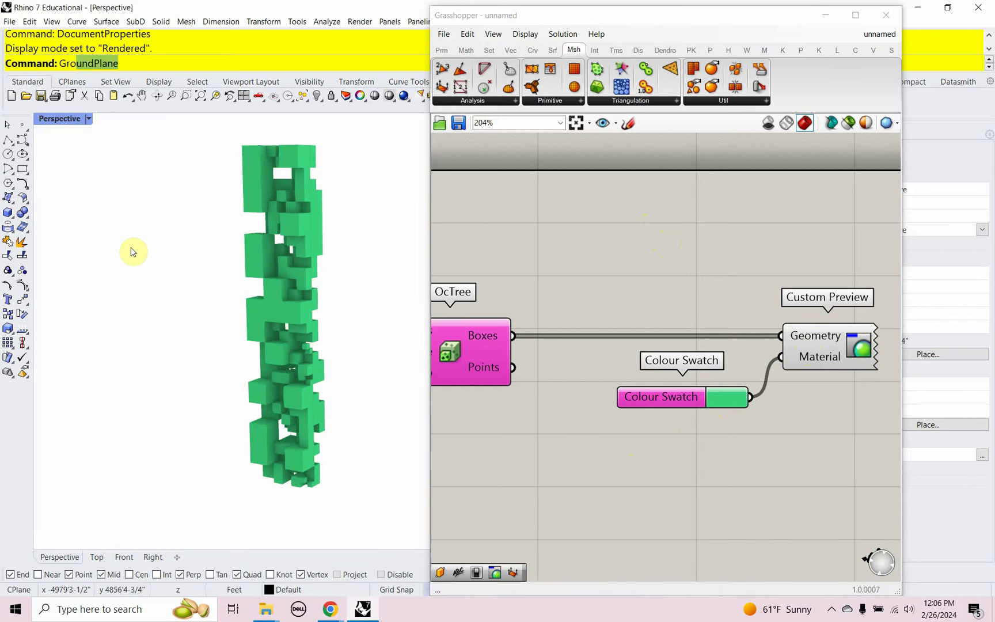
key(Return)
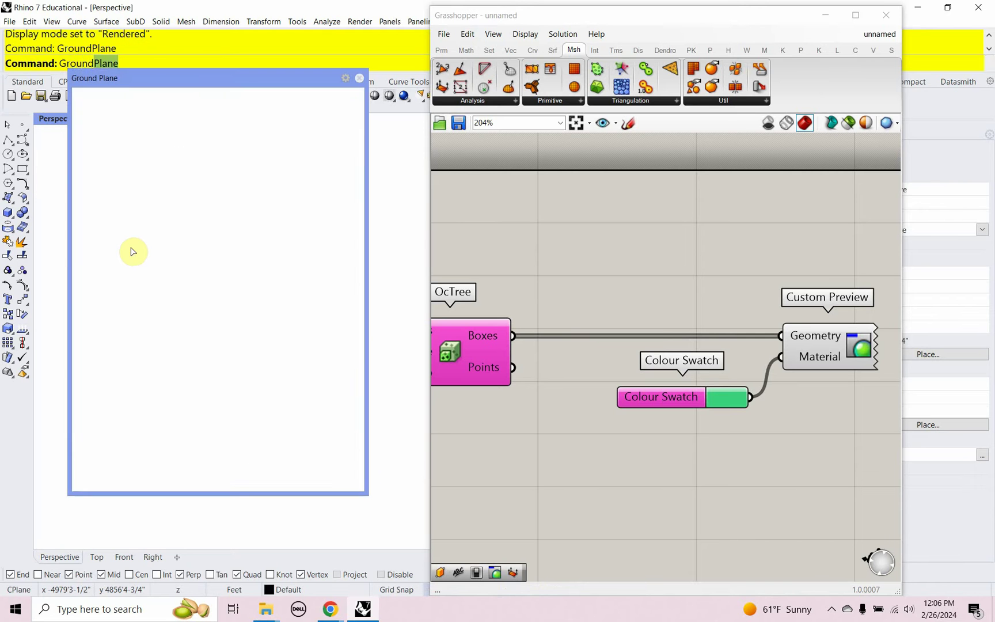
click(84, 128)
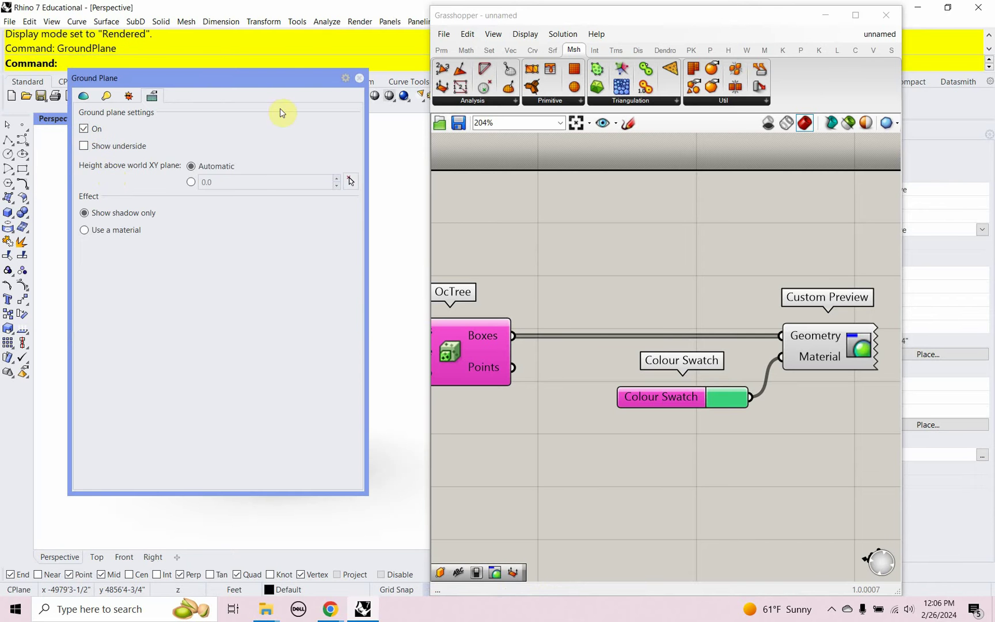
click(357, 85)
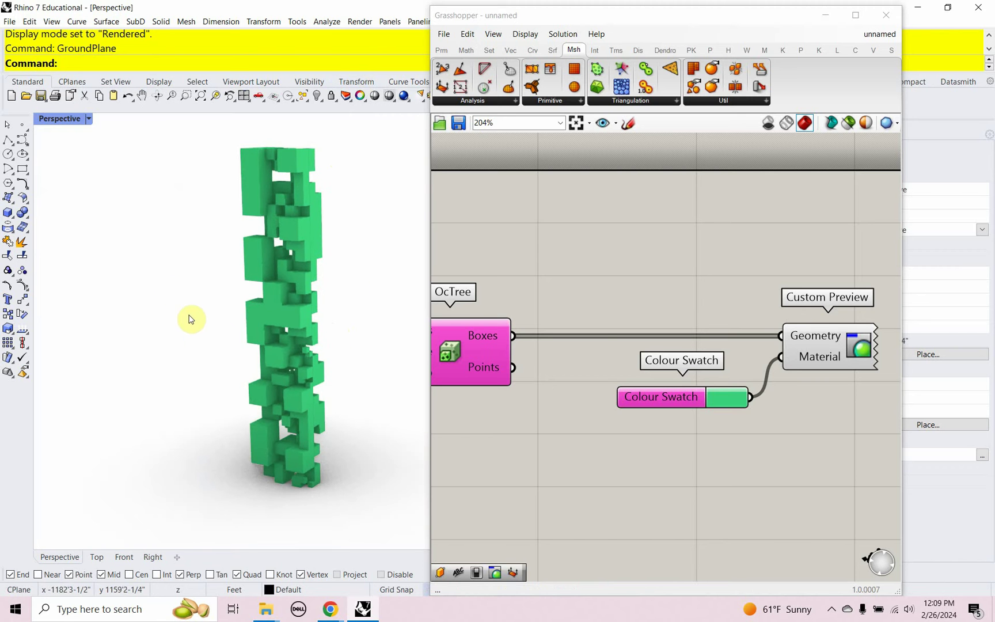
Move OcTree's Group slider directly beneath the Count and Seed sliders of Populate Geometry.
scroll(497, 410, down, 5)
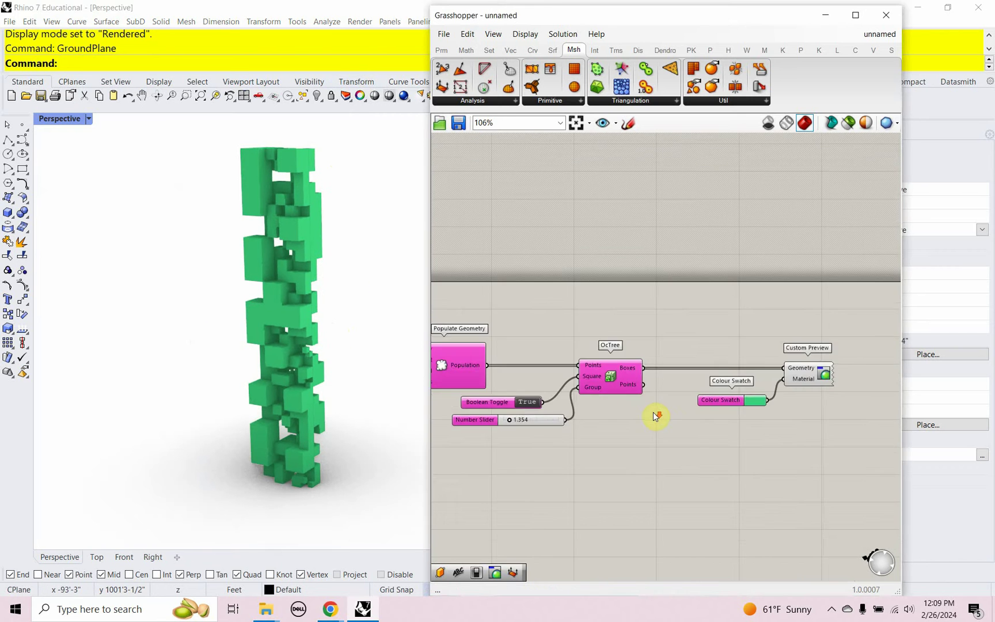
right_drag(793, 415, 733, 446)
drag(778, 421, 586, 384)
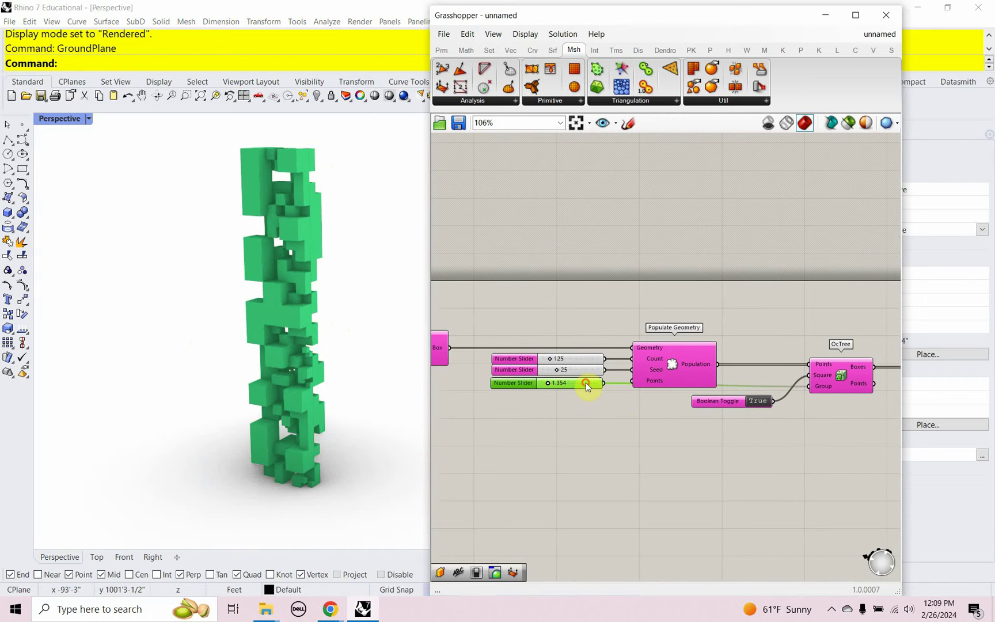
Set the Populate Geometry sliders to Count 537 and Seed 32, and OcTree's Group slider to 0.423.
scroll(528, 368, up, 8)
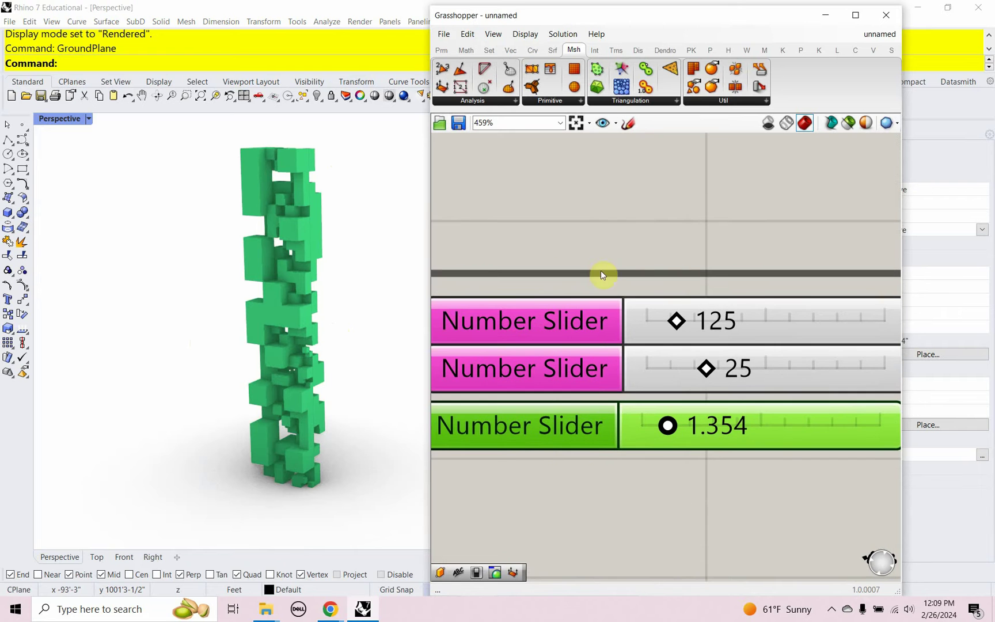
drag(674, 320, 765, 352)
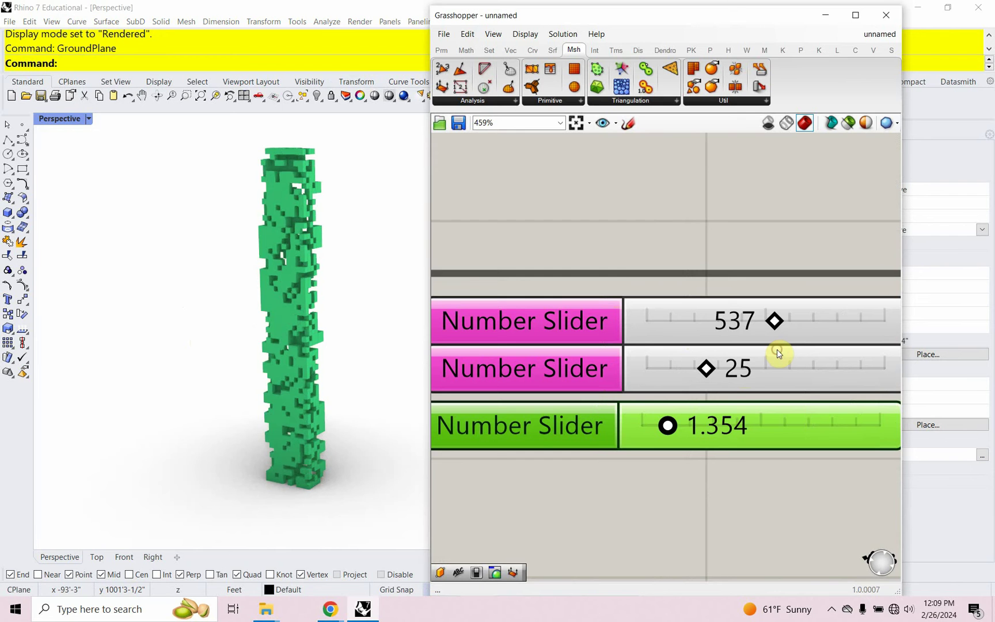
mouse_move(705, 371)
mouse_down()
mouse_move(741, 376)
mouse_move(722, 377)
mouse_up()
mouse_move(667, 425)
mouse_down()
mouse_move(718, 426)
mouse_move(655, 421)
mouse_up()
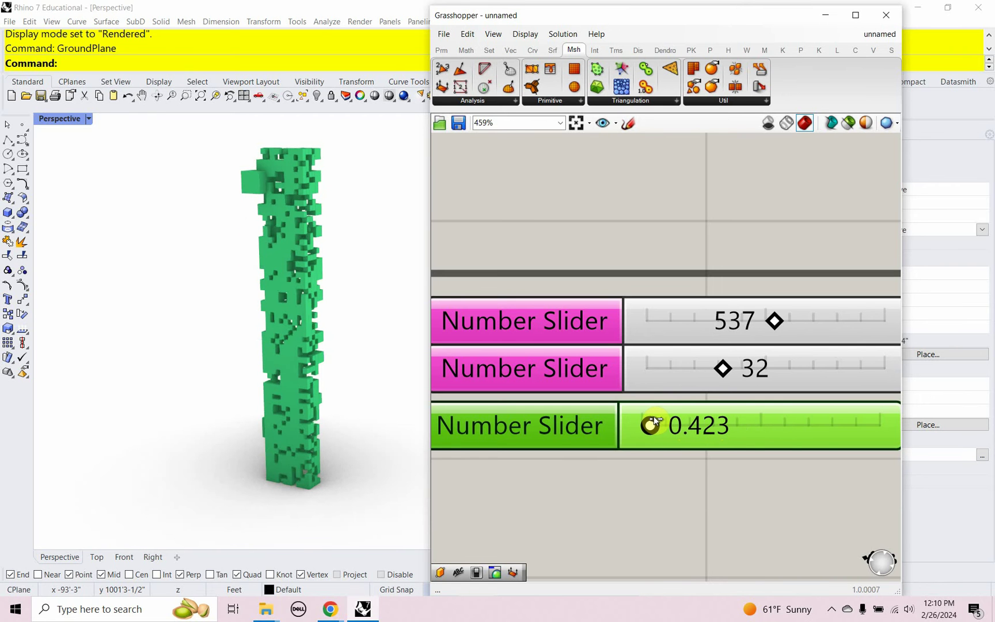